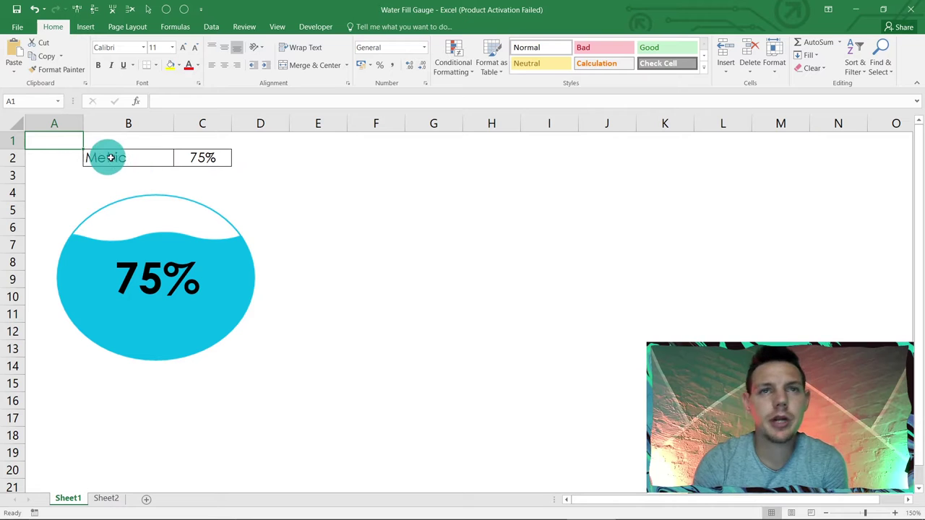
Test the gauge by changing the metric in C2 to 50%, then 90%, then back to 75%.
{"action": "left_click", "coordinate": [210, 162]}
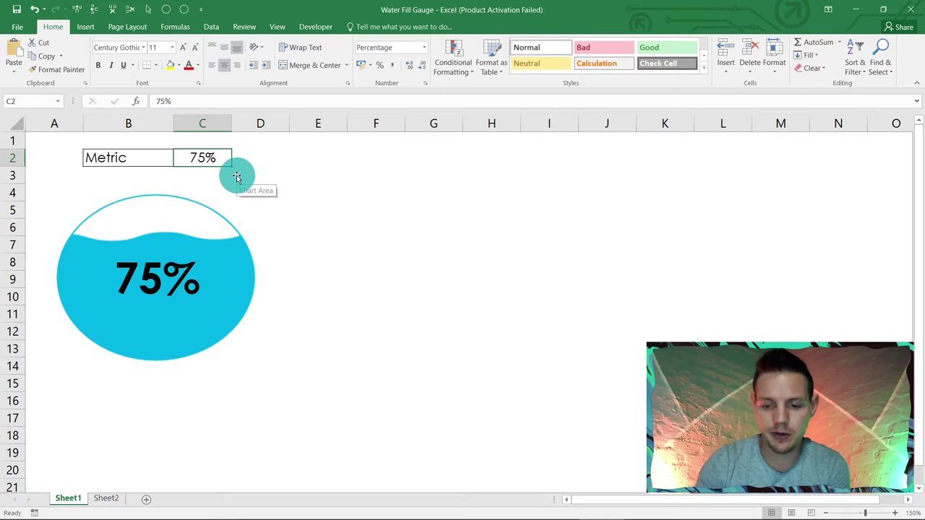
{"action": "type", "text": "50"}
{"action": "key", "text": "Return"}
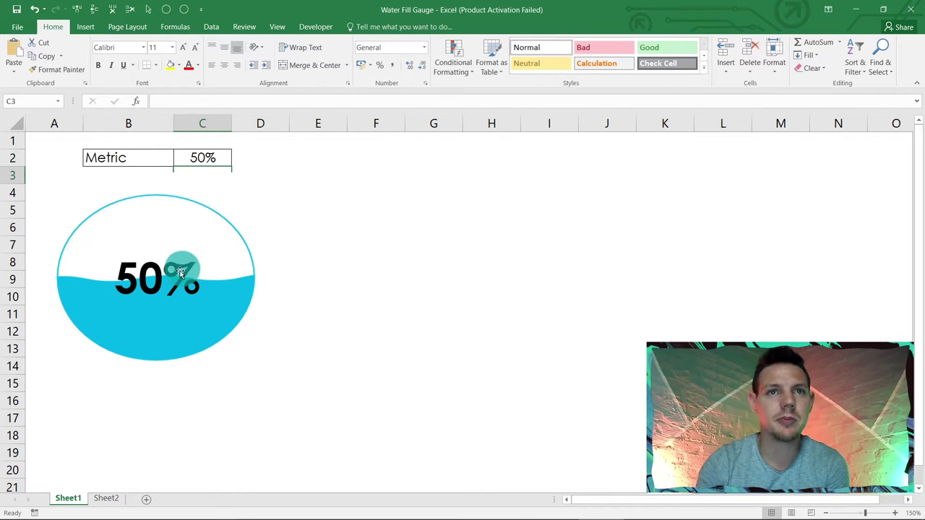
{"action": "left_click", "coordinate": [207, 157]}
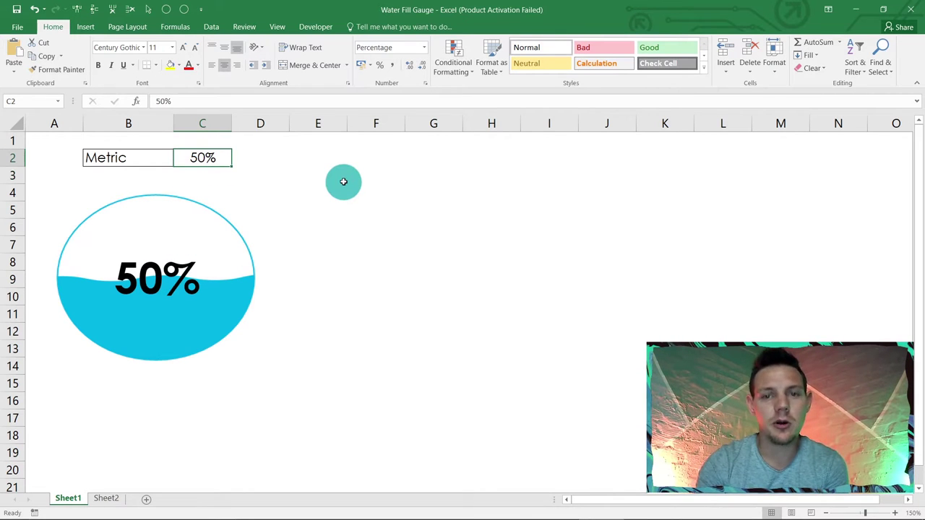
{"action": "type", "text": "90"}
{"action": "key", "text": "Return"}
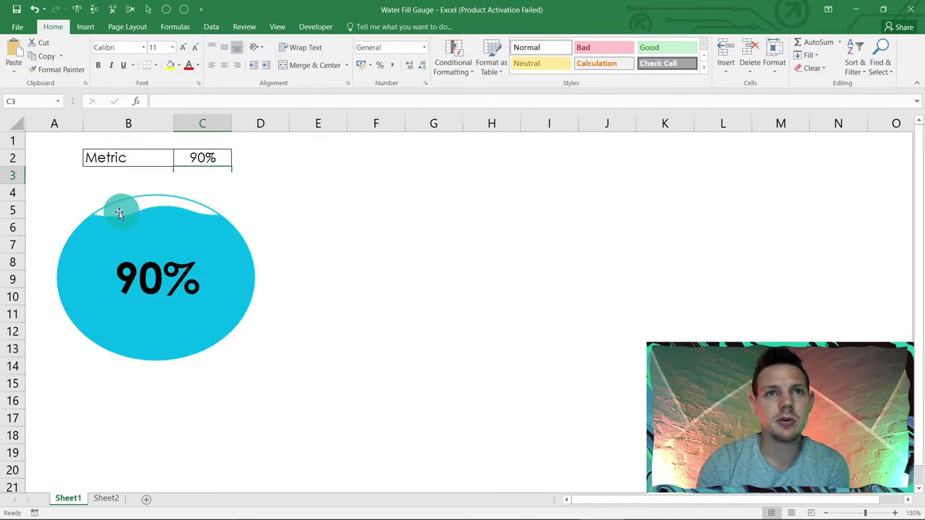
{"action": "left_click", "coordinate": [206, 158]}
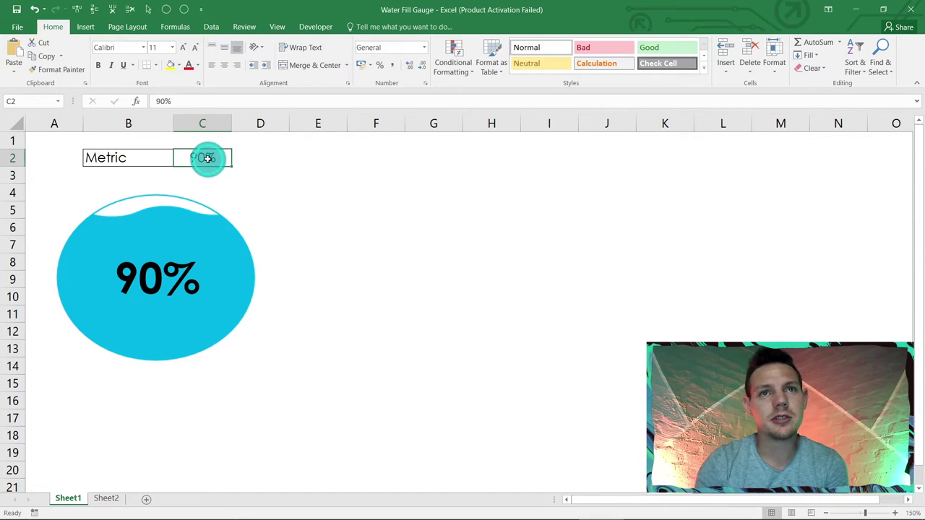
{"action": "type", "text": "7"}
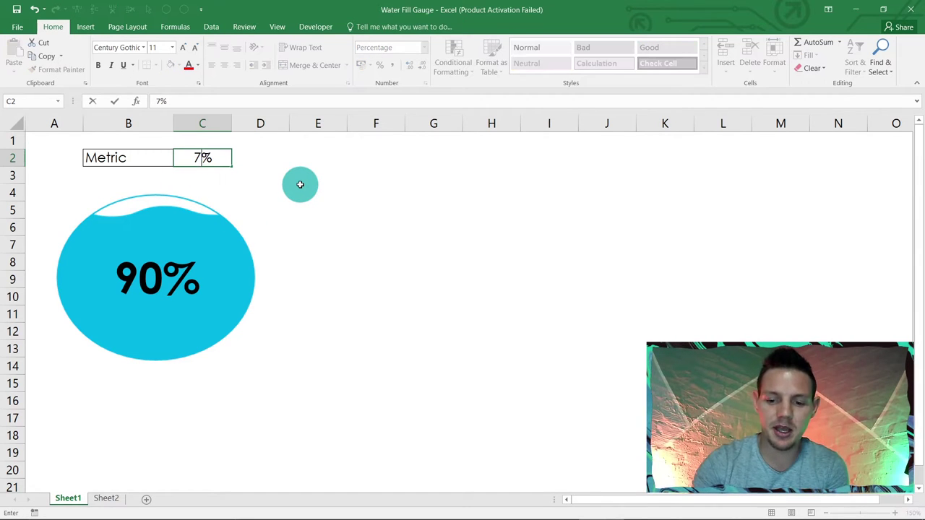
{"action": "type", "text": "5"}
{"action": "key", "text": "Return"}
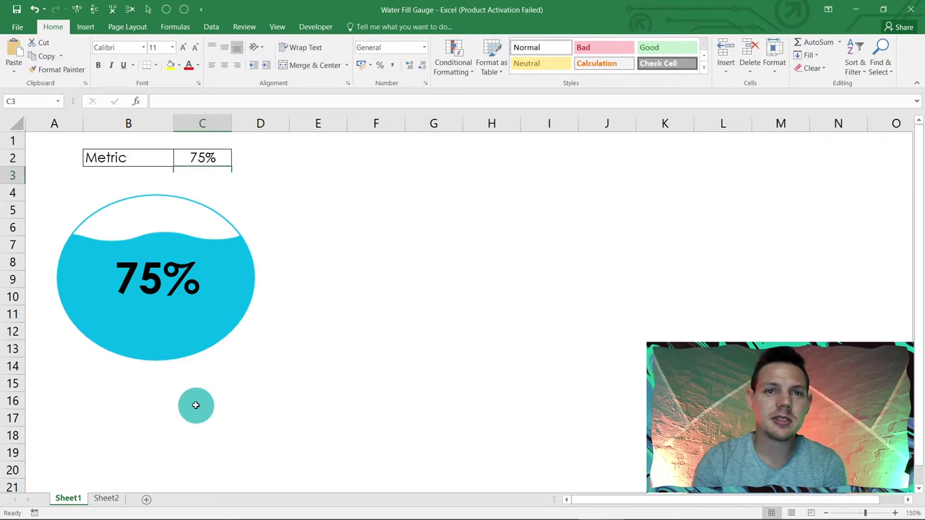
On Sheet2, enter the label Metric in A1 and 75% in B1, then select B1.
{"action": "left_click", "coordinate": [108, 499]}
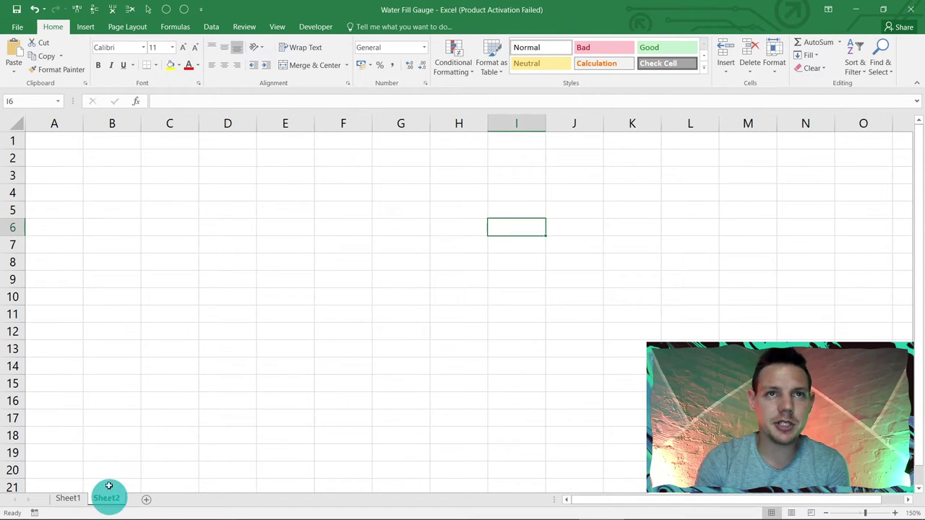
{"action": "left_click", "coordinate": [61, 135]}
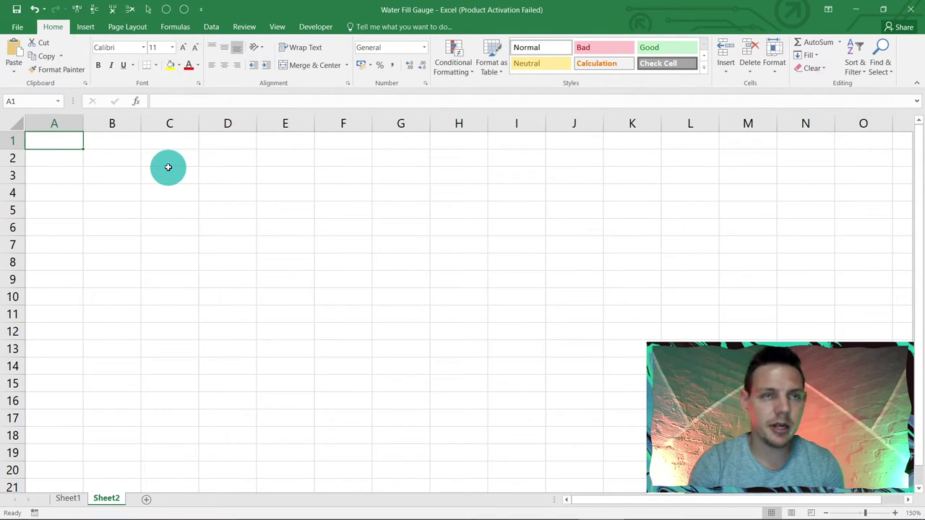
{"action": "type", "text": "Metr"}
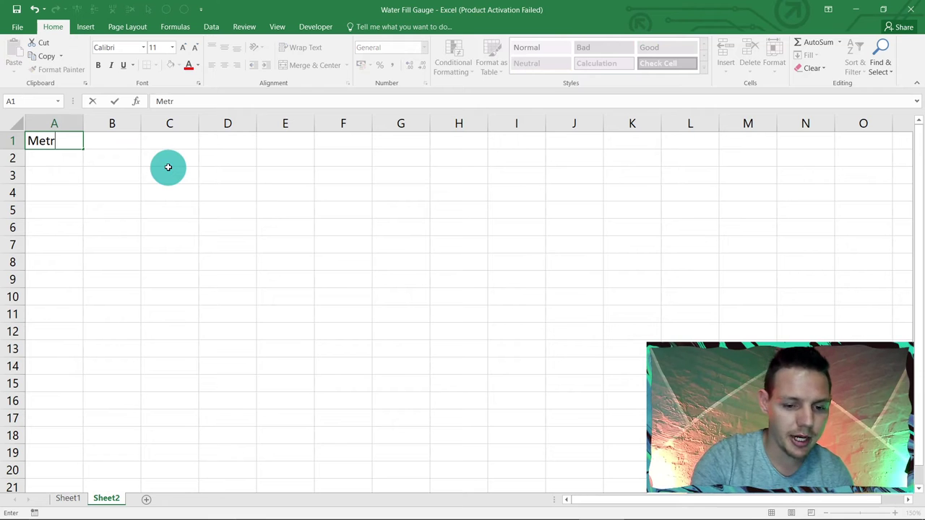
{"action": "type", "text": "ic"}
{"action": "key", "text": "Tab"}
{"action": "type", "text": "75"}
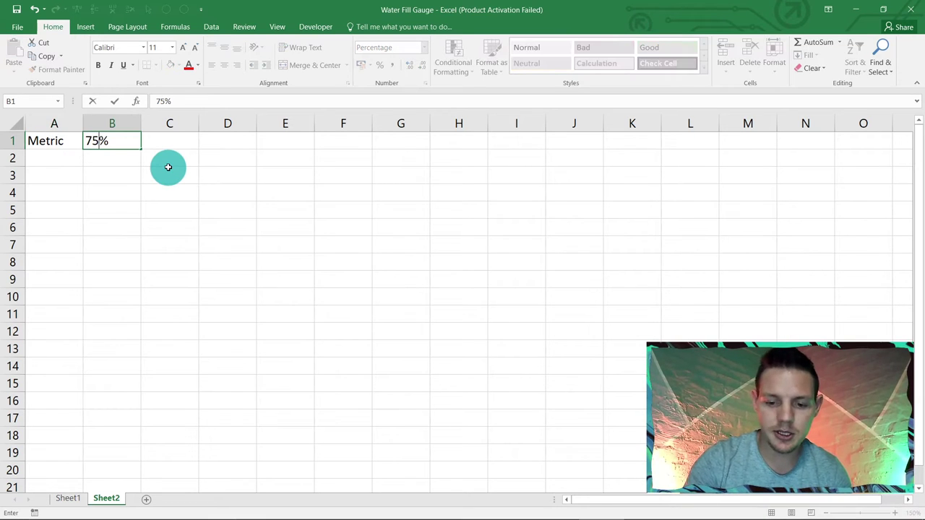
{"action": "key", "text": "Return"}
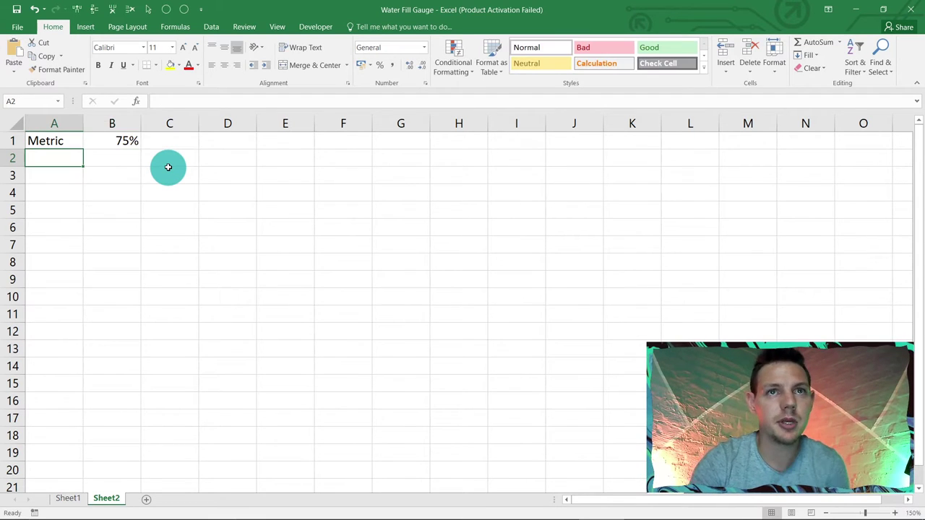
{"action": "left_click", "coordinate": [109, 142]}
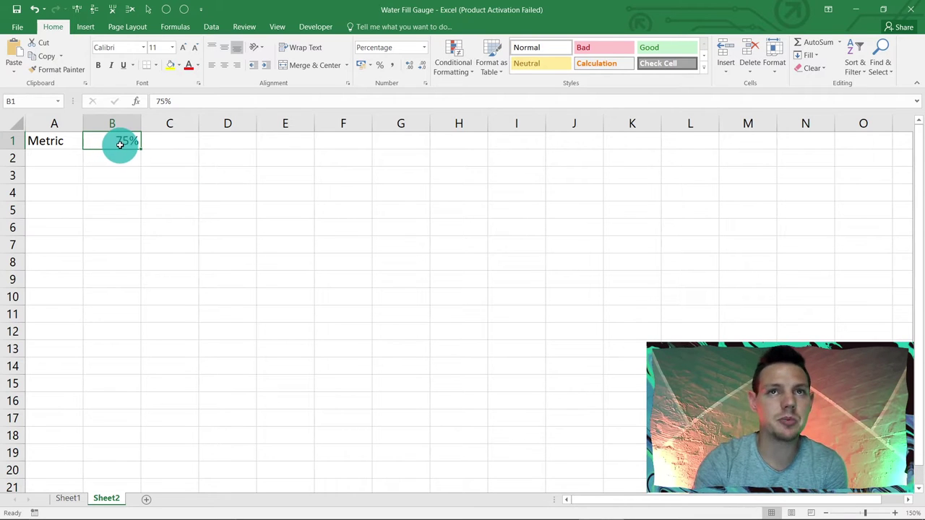
Insert a clustered column chart of the metric and move it left beneath the data near A3.
{"action": "left_click", "coordinate": [85, 28]}
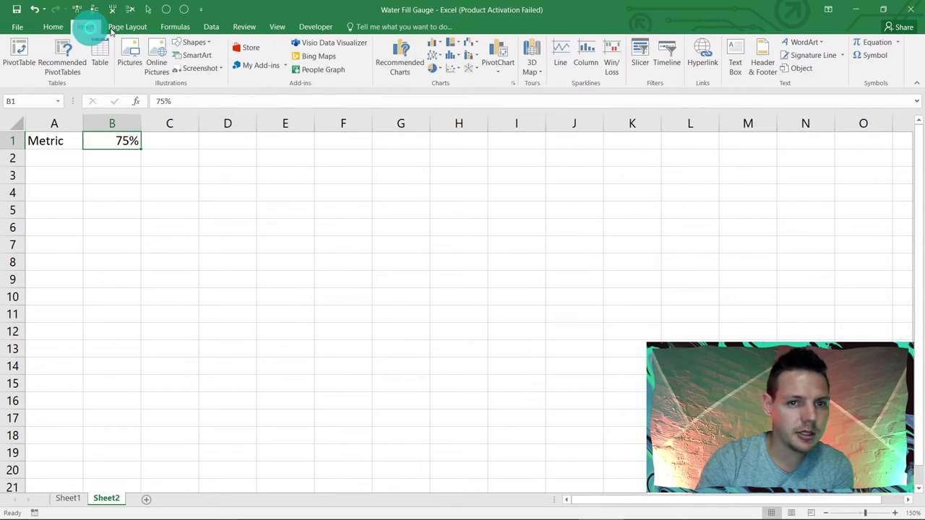
{"action": "left_click", "coordinate": [442, 46]}
{"action": "left_click", "coordinate": [448, 92]}
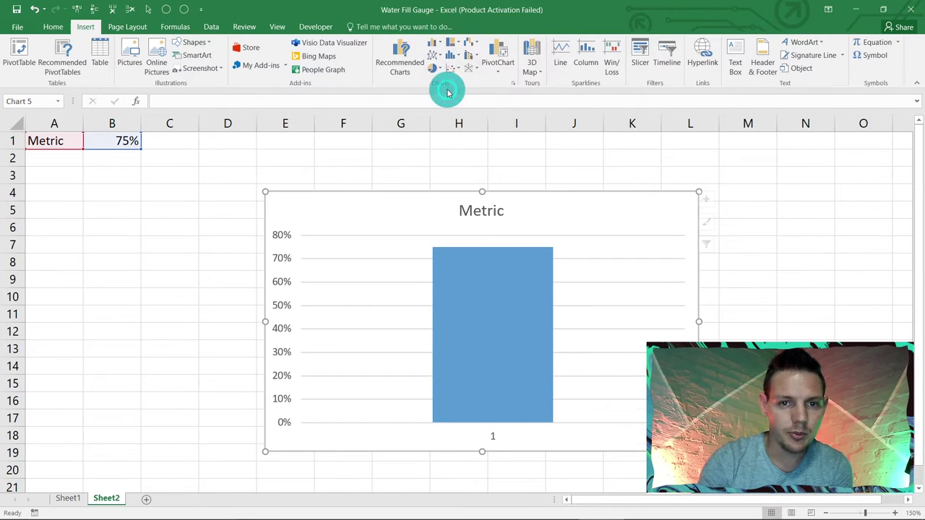
{"action": "left_click", "coordinate": [401, 201]}
{"action": "left_click_drag", "start_coordinate": [400, 200], "coordinate": [202, 182]}
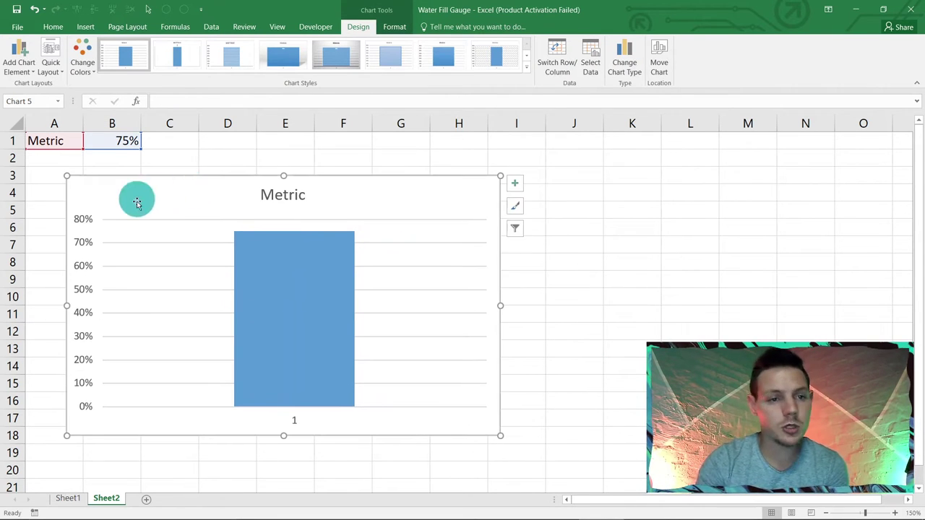
Fix the vertical axis bounds at minimum 0 and maximum 1.0 in Format Axis.
{"action": "double_click", "coordinate": [104, 178]}
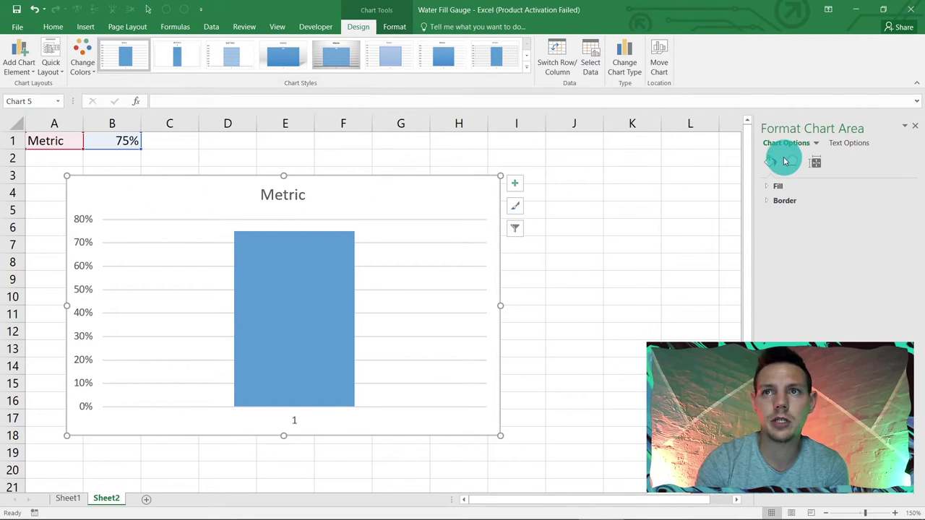
{"action": "left_click", "coordinate": [82, 221]}
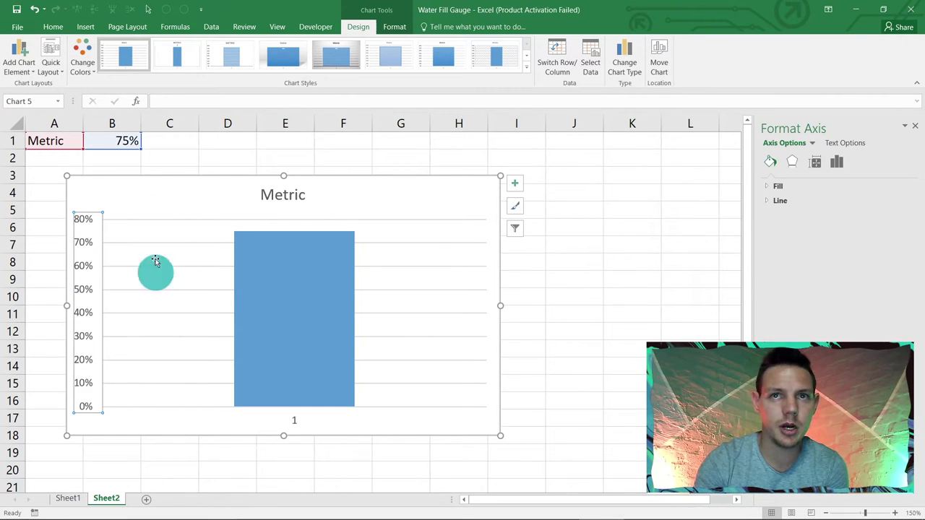
{"action": "left_click", "coordinate": [836, 167]}
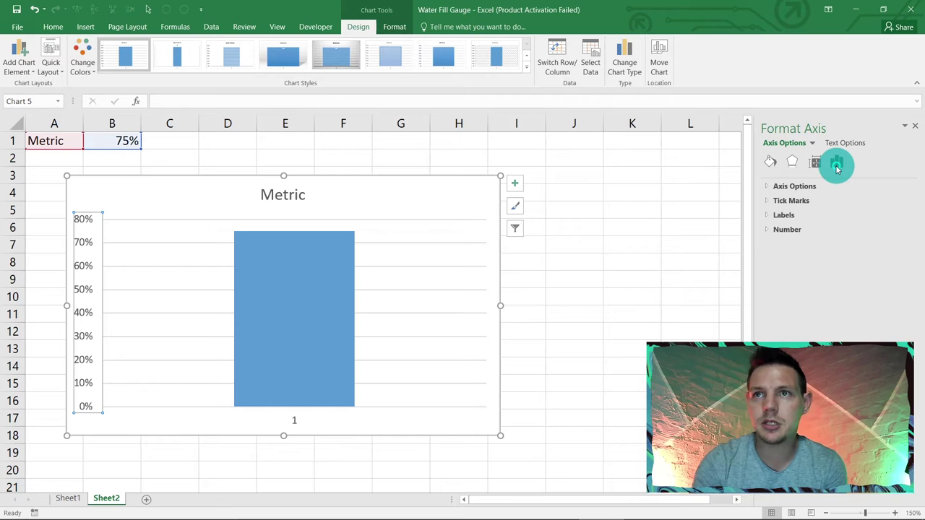
{"action": "left_click", "coordinate": [766, 185]}
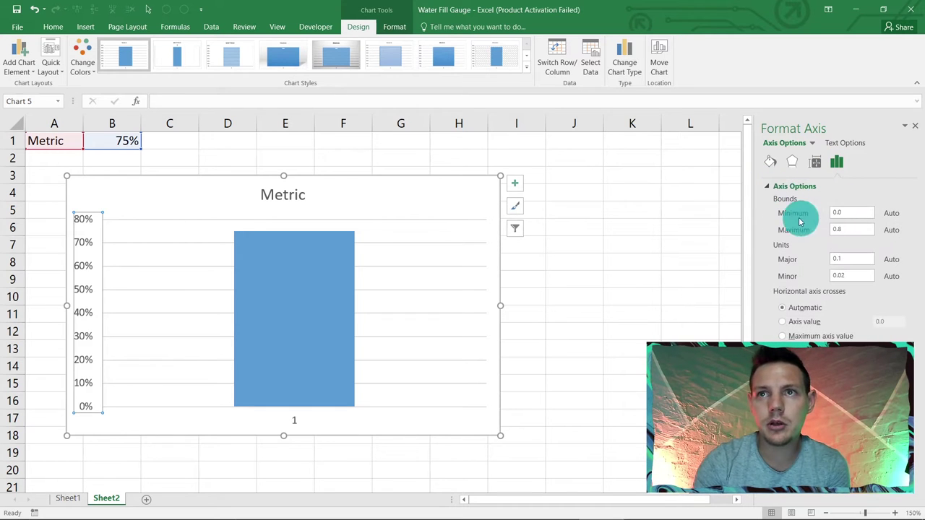
{"action": "left_click", "coordinate": [848, 214]}
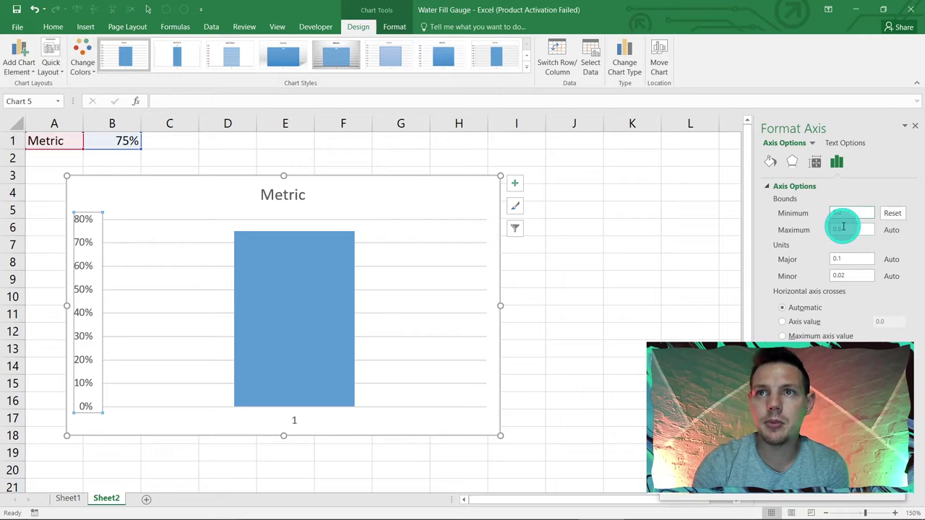
{"action": "left_click", "coordinate": [838, 229]}
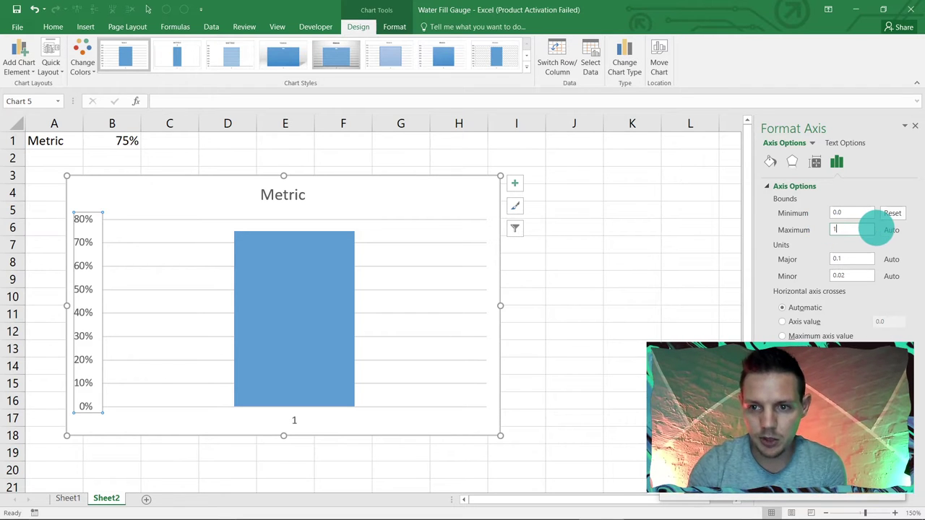
{"action": "key", "text": "Return"}
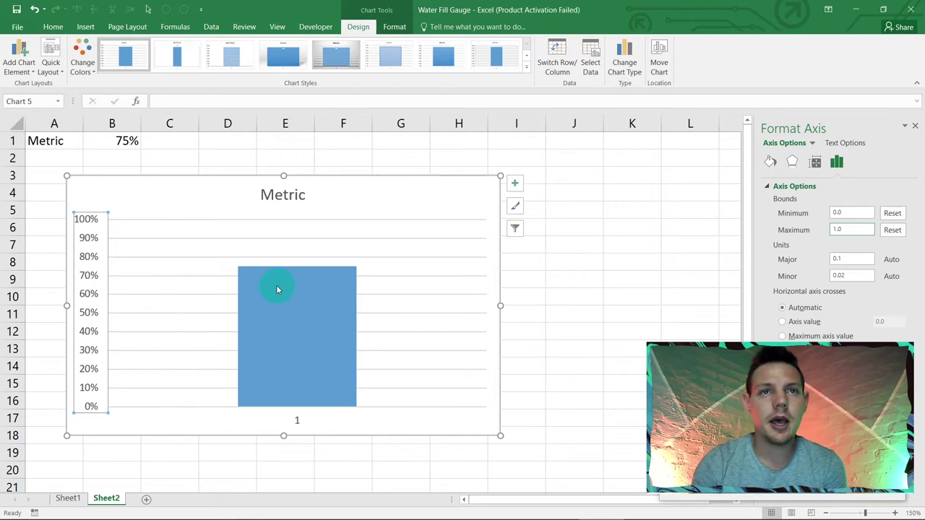
Turn off Axes, Chart Title and Gridlines, narrow the chart from its right edge, and select the bar.
{"action": "left_click", "coordinate": [519, 189]}
{"action": "left_click", "coordinate": [541, 194]}
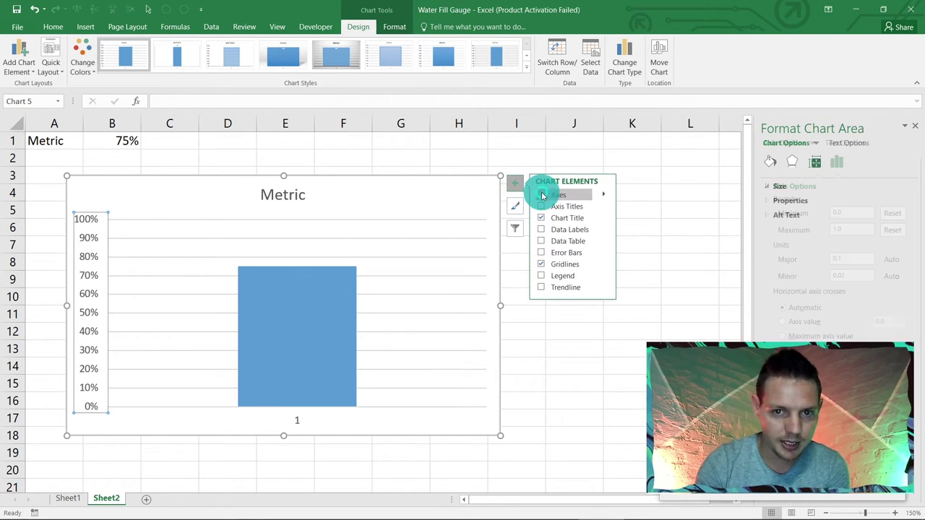
{"action": "left_click", "coordinate": [542, 218]}
{"action": "left_click", "coordinate": [541, 263]}
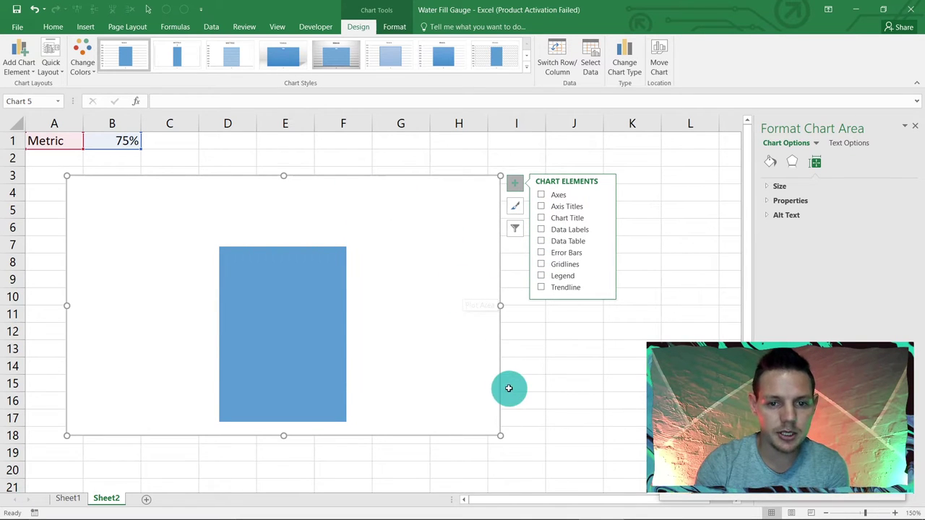
{"action": "left_click_drag", "start_coordinate": [500, 302], "coordinate": [387, 300]}
{"action": "left_click", "coordinate": [247, 300]}
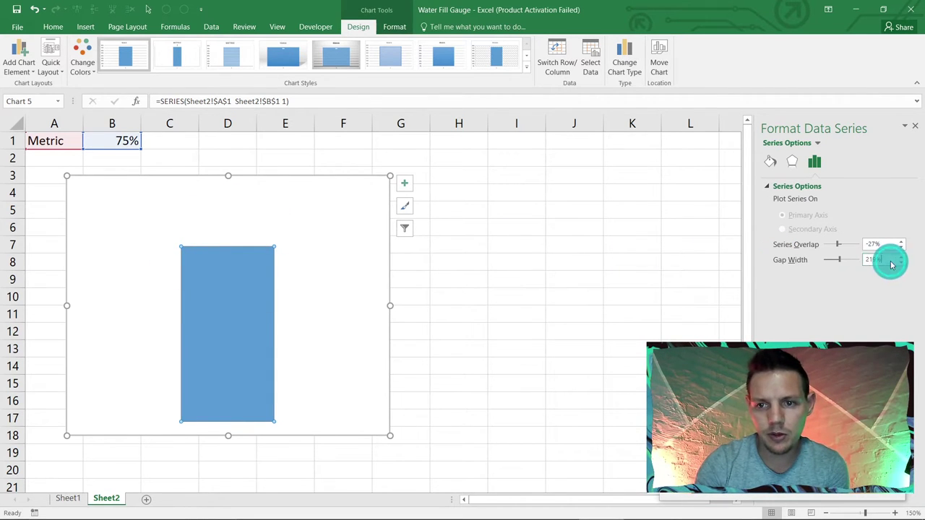
{"action": "left_click_drag", "start_coordinate": [892, 265], "coordinate": [822, 262]}
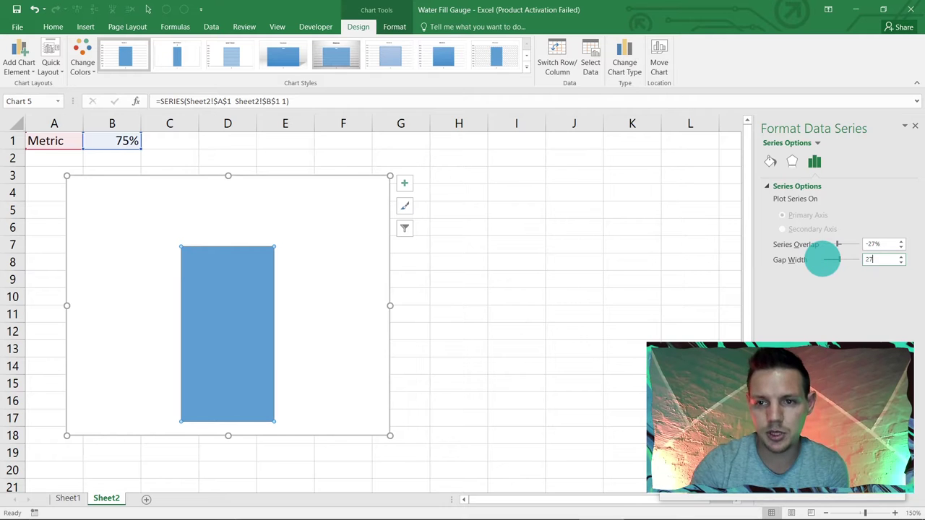
{"action": "type", "text": "27"}
{"action": "key", "text": "Return"}
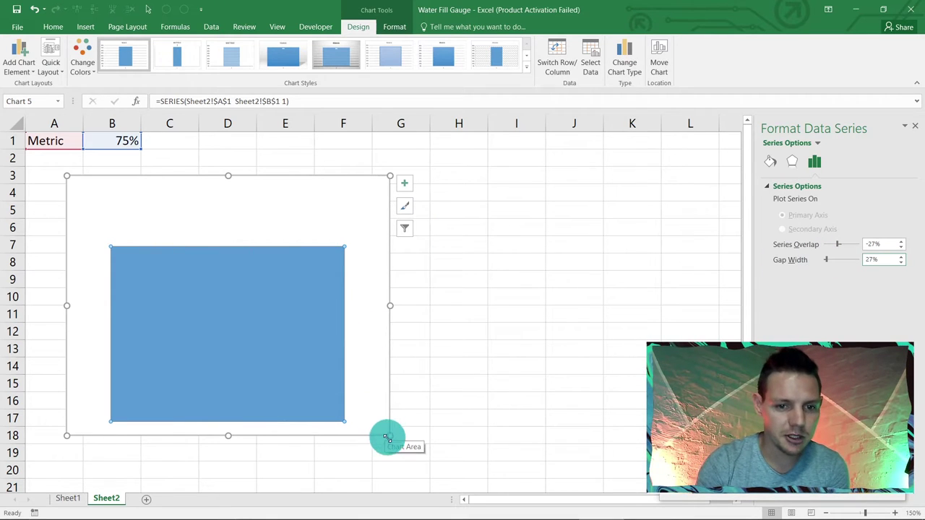
{"action": "left_click_drag", "start_coordinate": [389, 437], "coordinate": [288, 371]}
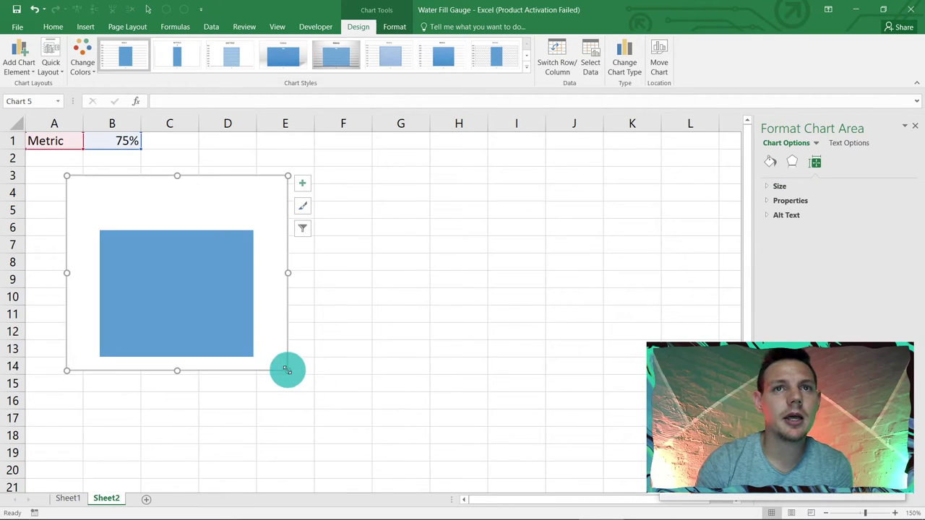
{"action": "left_click", "coordinate": [415, 412]}
{"action": "left_click", "coordinate": [417, 278]}
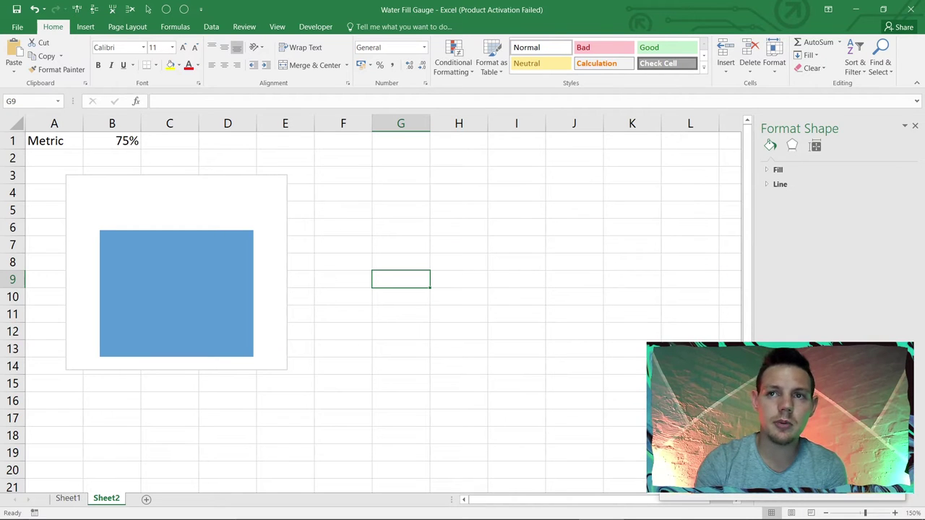
{"action": "left_click", "coordinate": [454, 265]}
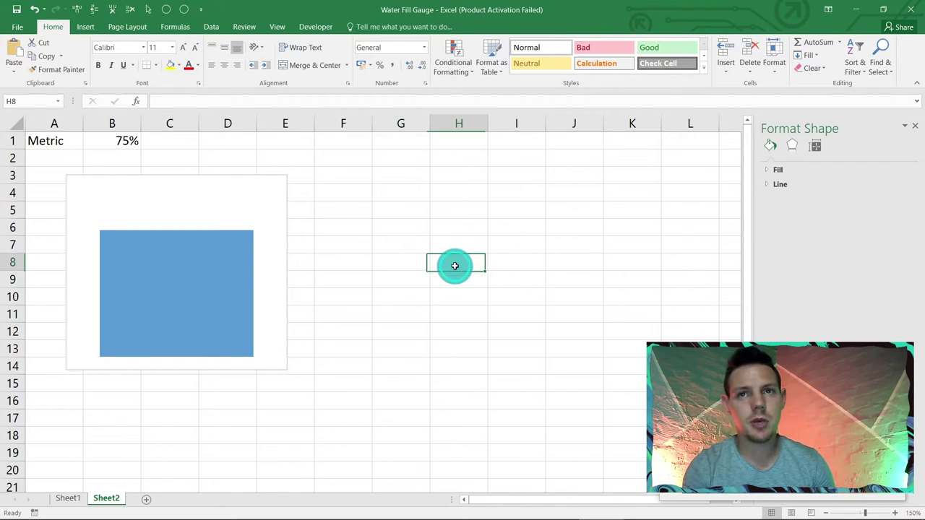
In PowerPoint, reposition the cyan wave picture slightly on the slide.
{"action": "key", "text": "alt+Tab"}
{"action": "key", "text": "alt+Tab"}
{"action": "key", "text": "alt+Tab"}
{"action": "key", "text": "alt+Tab"}
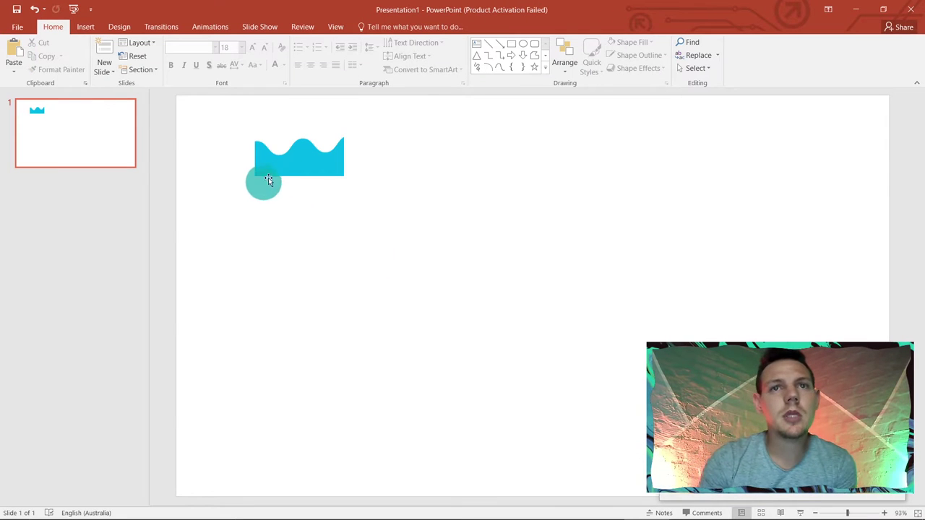
{"action": "left_click", "coordinate": [307, 161]}
{"action": "mouse_move", "coordinate": [315, 165]}
{"action": "left_mouse_down"}
{"action": "mouse_move", "coordinate": [347, 183]}
{"action": "mouse_move", "coordinate": [294, 165]}
{"action": "mouse_move", "coordinate": [330, 167]}
{"action": "mouse_move", "coordinate": [328, 178]}
{"action": "left_mouse_up"}
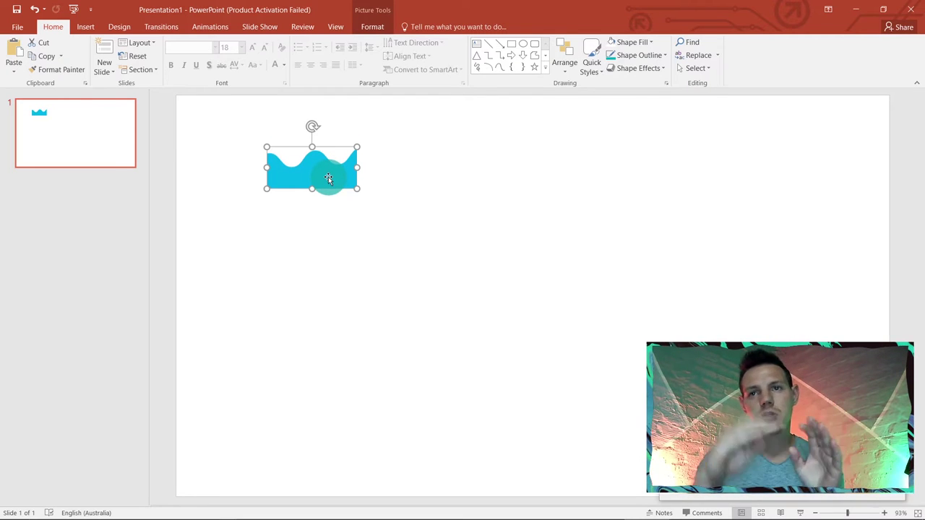
{"action": "mouse_move", "coordinate": [310, 161]}
{"action": "left_mouse_down"}
{"action": "mouse_move", "coordinate": [278, 153]}
{"action": "mouse_move", "coordinate": [303, 164]}
{"action": "left_mouse_up"}
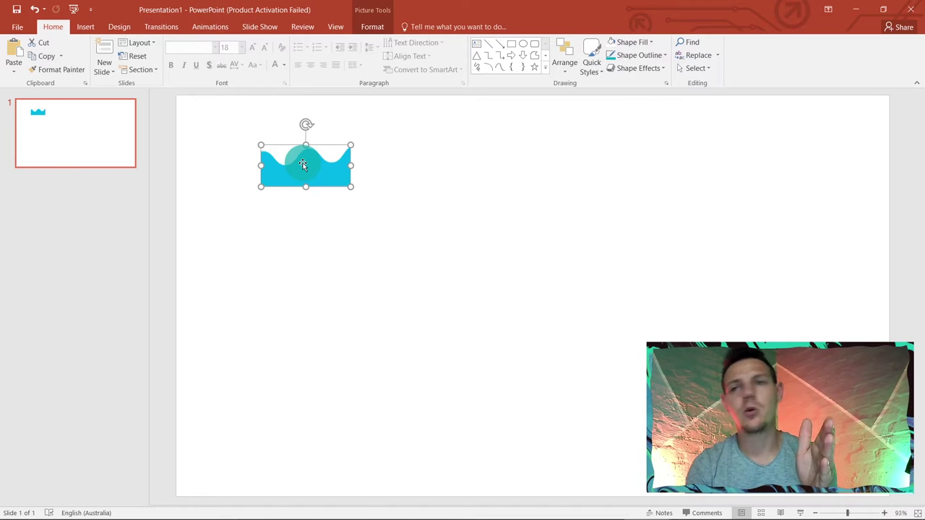
{"action": "left_click_drag", "start_coordinate": [310, 175], "coordinate": [312, 176]}
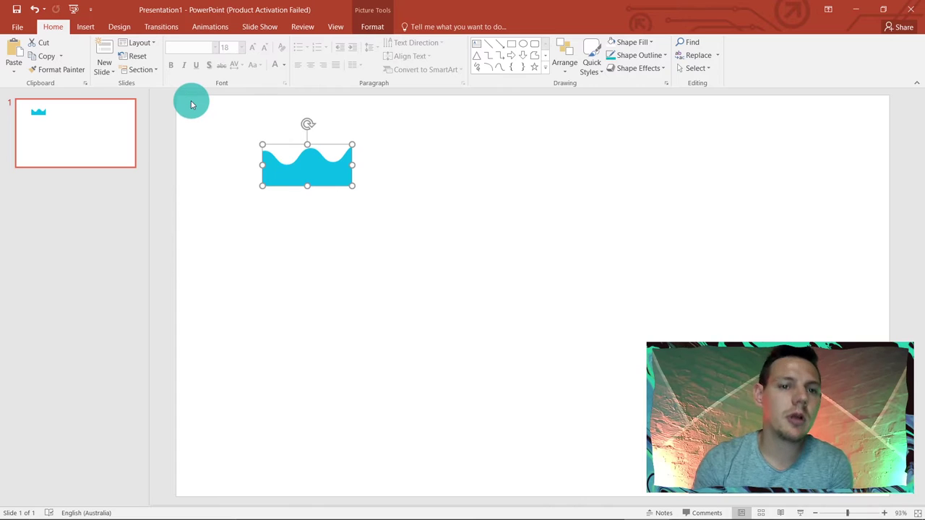
Insert a rectangle below the wave and enlarge it to 4.28 cm tall by 4.71 cm wide.
{"action": "left_click", "coordinate": [94, 28]}
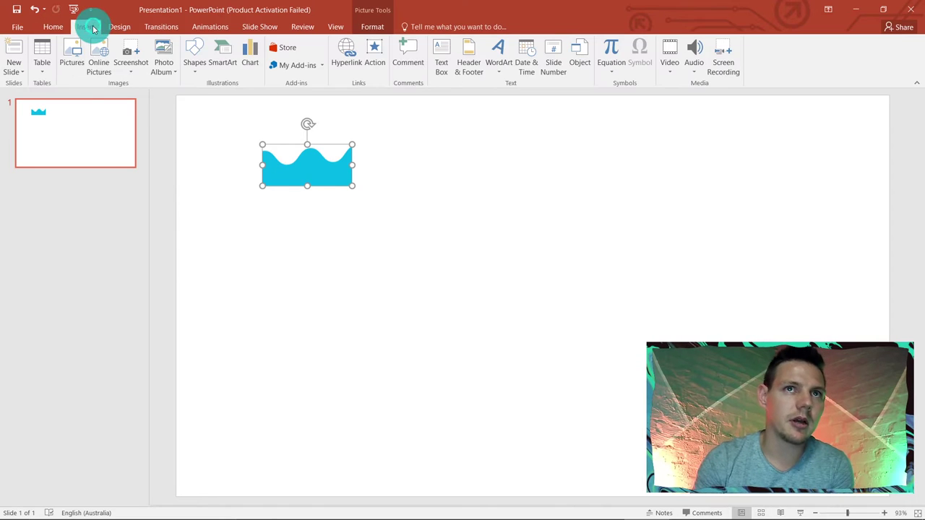
{"action": "left_click", "coordinate": [200, 63]}
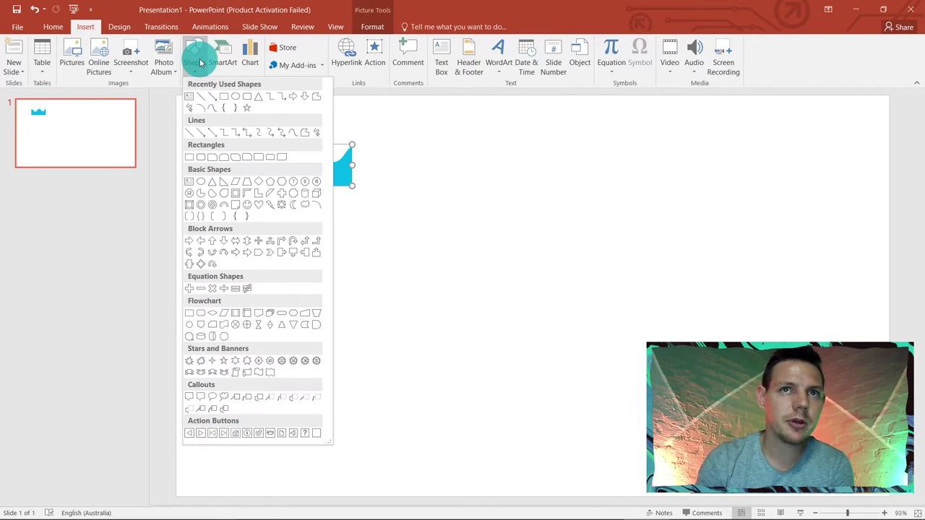
{"action": "left_click", "coordinate": [232, 99]}
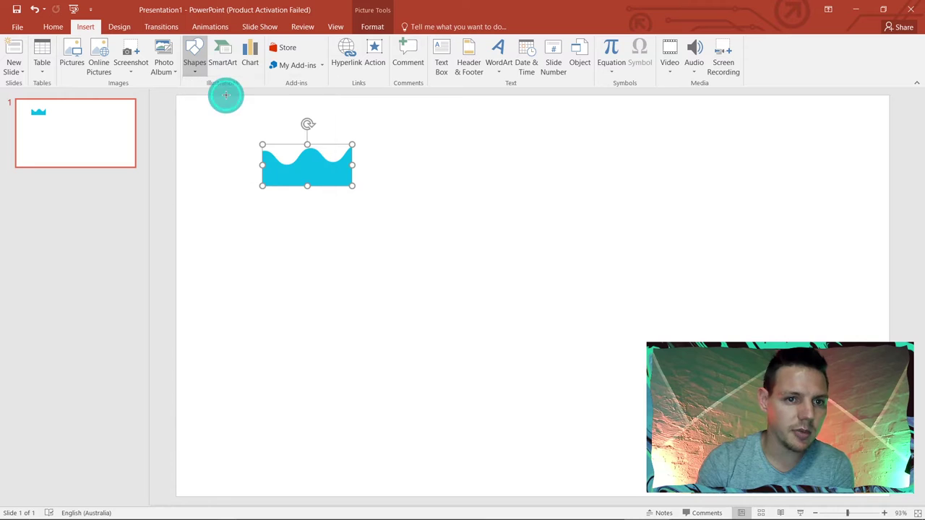
{"action": "left_click", "coordinate": [280, 247]}
{"action": "left_click_drag", "start_coordinate": [333, 297], "coordinate": [378, 335]}
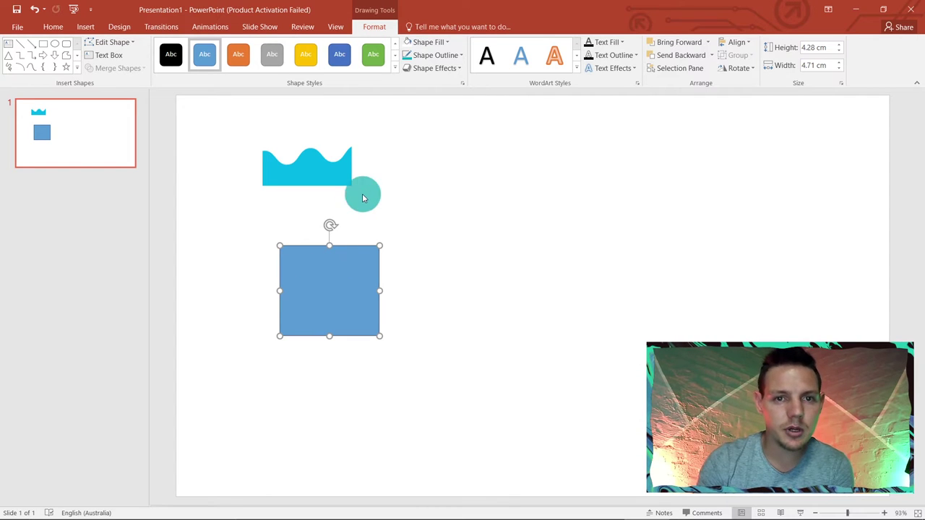
Give the square No Outline and move the wave picture down onto its top edge.
{"action": "left_click", "coordinate": [439, 64]}
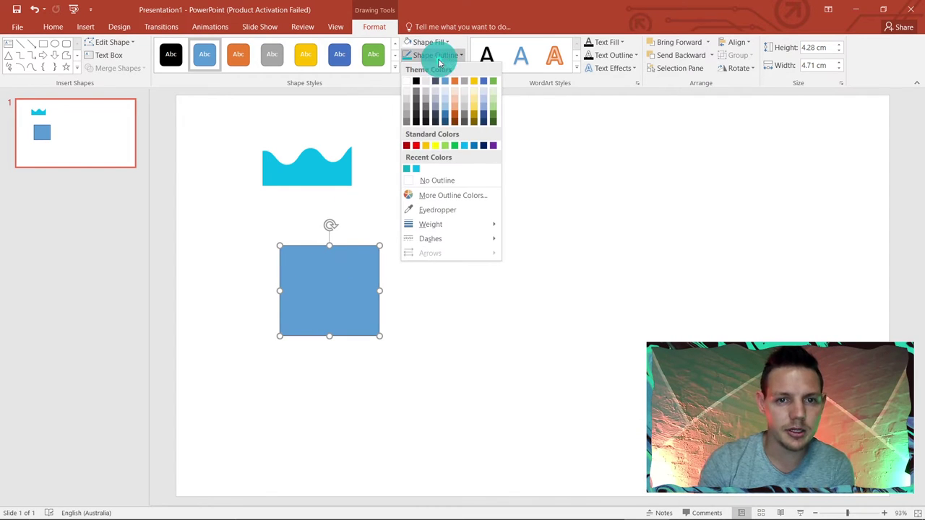
{"action": "left_click", "coordinate": [439, 180]}
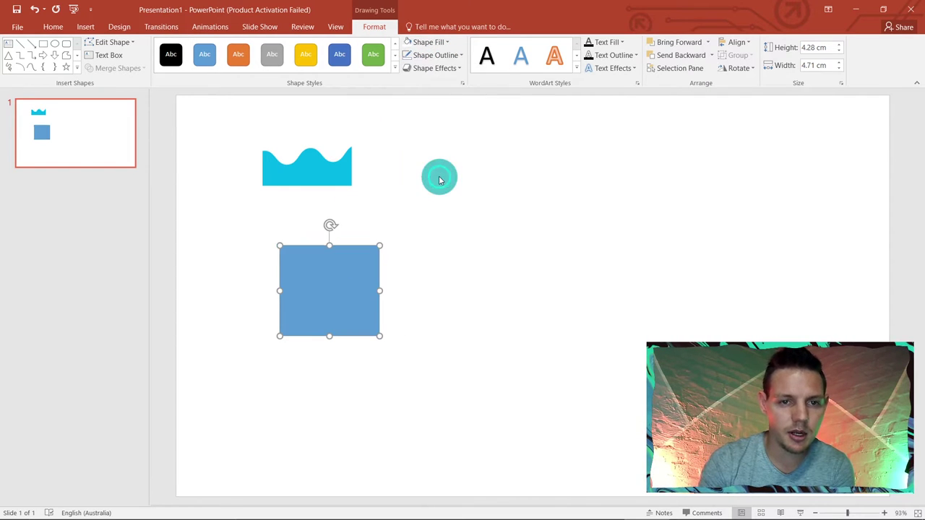
{"action": "left_click", "coordinate": [329, 170]}
{"action": "left_click_drag", "start_coordinate": [323, 167], "coordinate": [340, 228]}
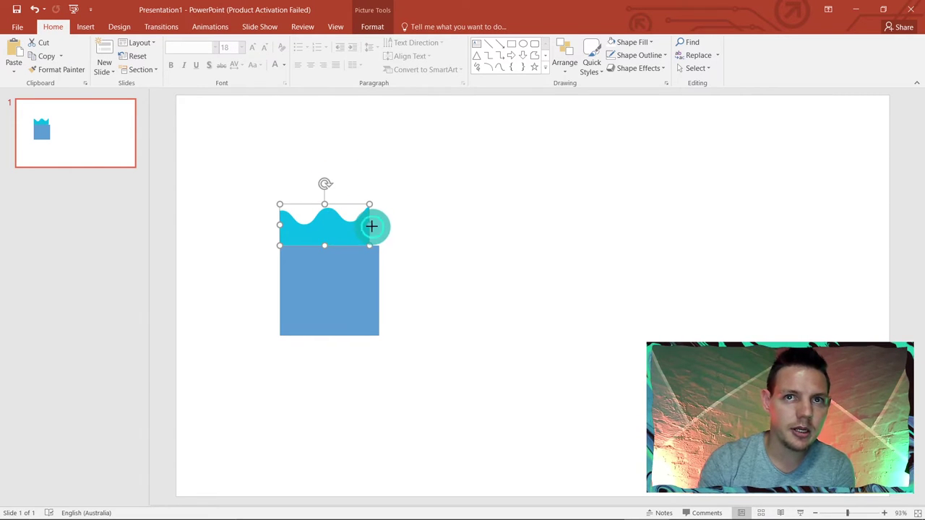
{"action": "left_click", "coordinate": [427, 275]}
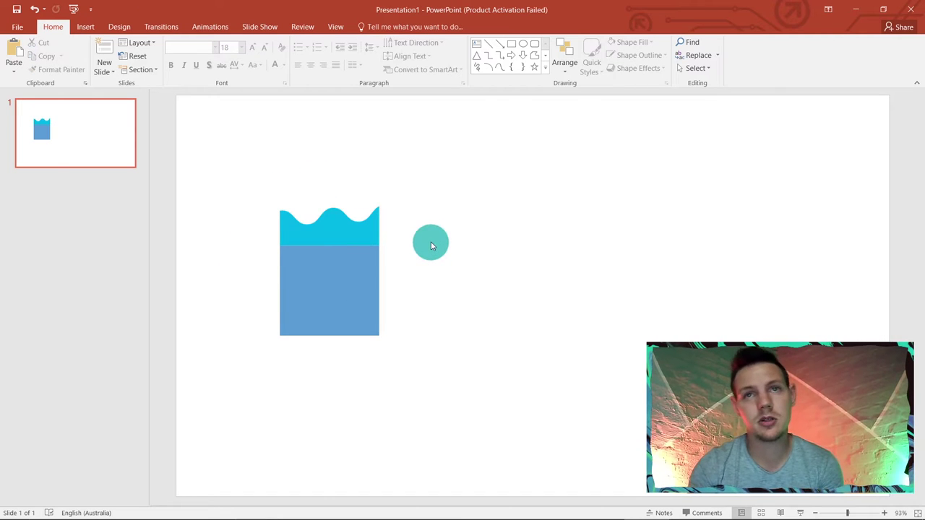
{"action": "mouse_move", "coordinate": [375, 515]}
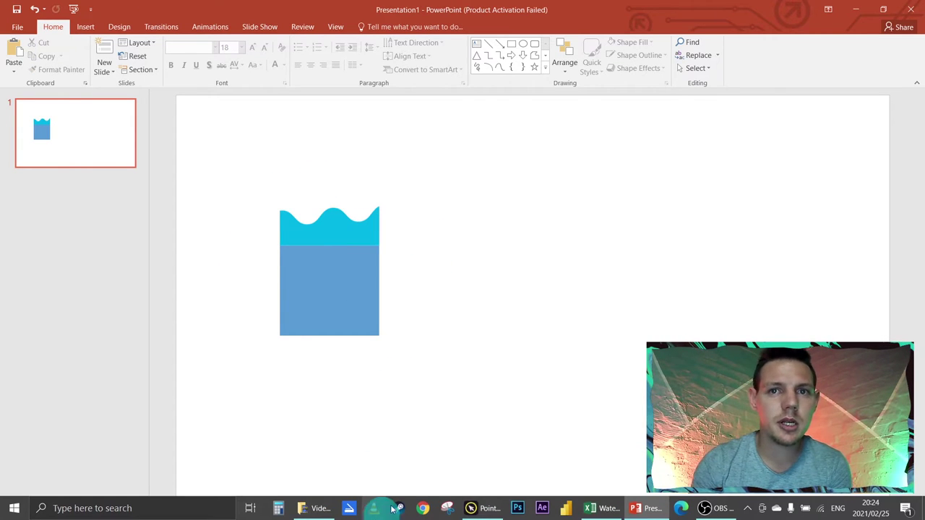
{"action": "right_click", "coordinate": [474, 509]}
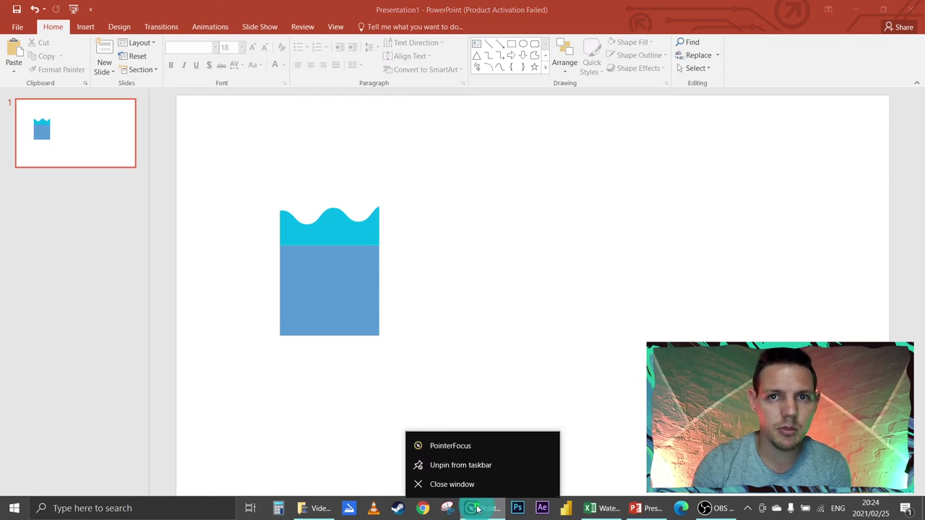
{"action": "left_click", "coordinate": [463, 484]}
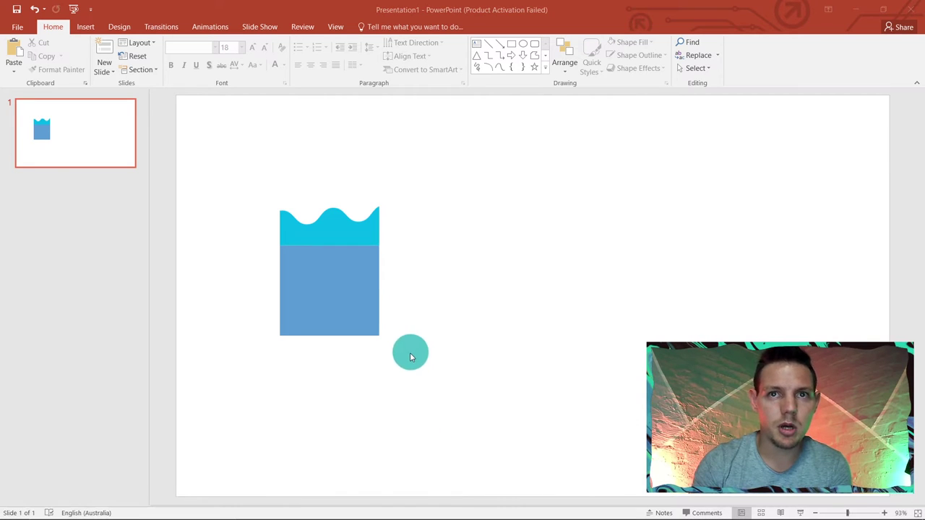
Eyedrop the wave's turquoise RGB(0,180,229) into the rectangle's fill.
{"action": "mouse_move", "coordinate": [453, 515]}
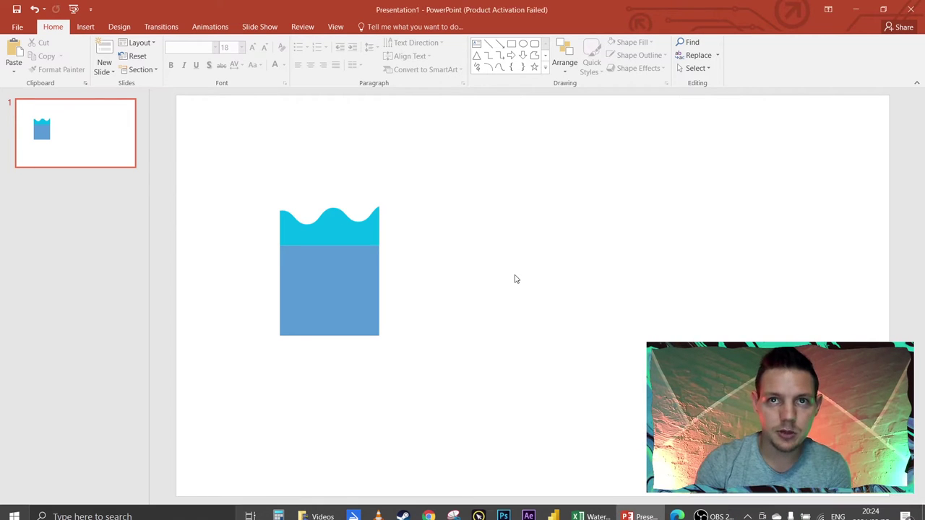
{"action": "left_click", "coordinate": [317, 224]}
{"action": "double_click", "coordinate": [334, 276]}
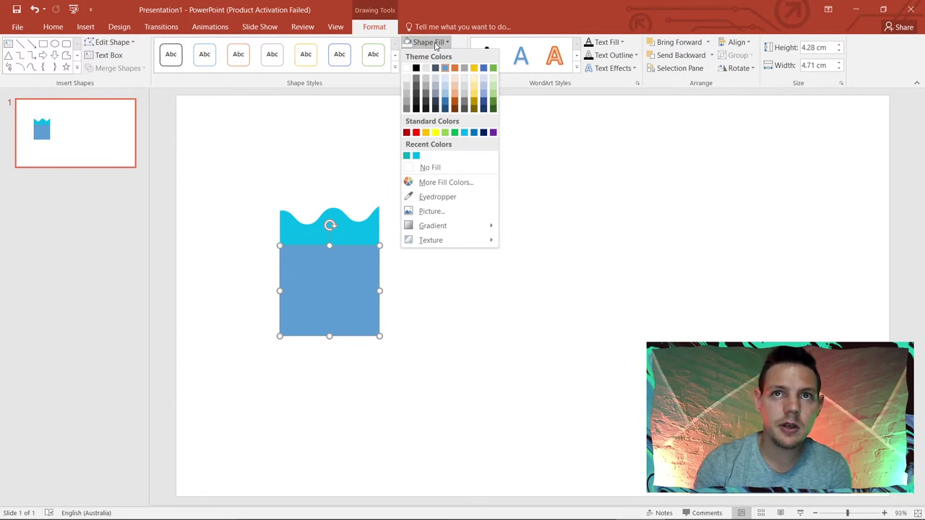
{"action": "left_click", "coordinate": [436, 196]}
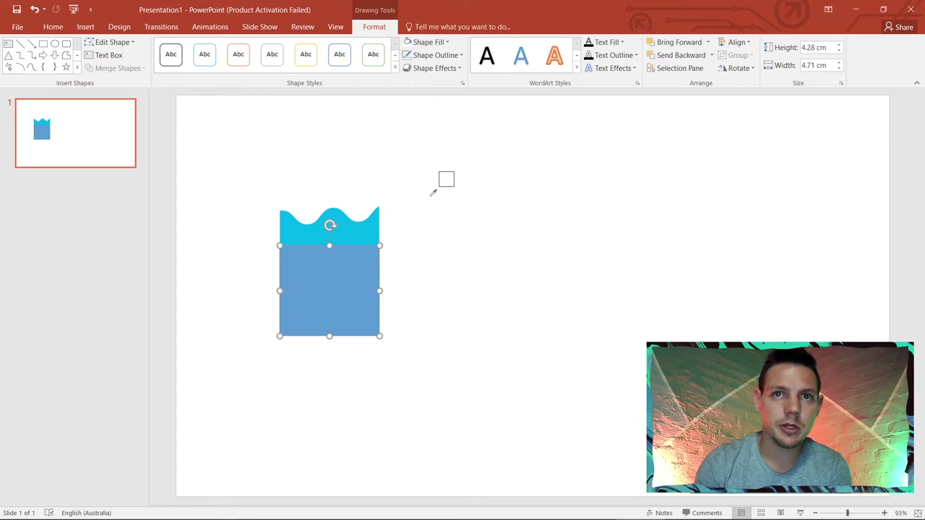
{"action": "left_click", "coordinate": [356, 228]}
{"action": "left_click", "coordinate": [452, 299]}
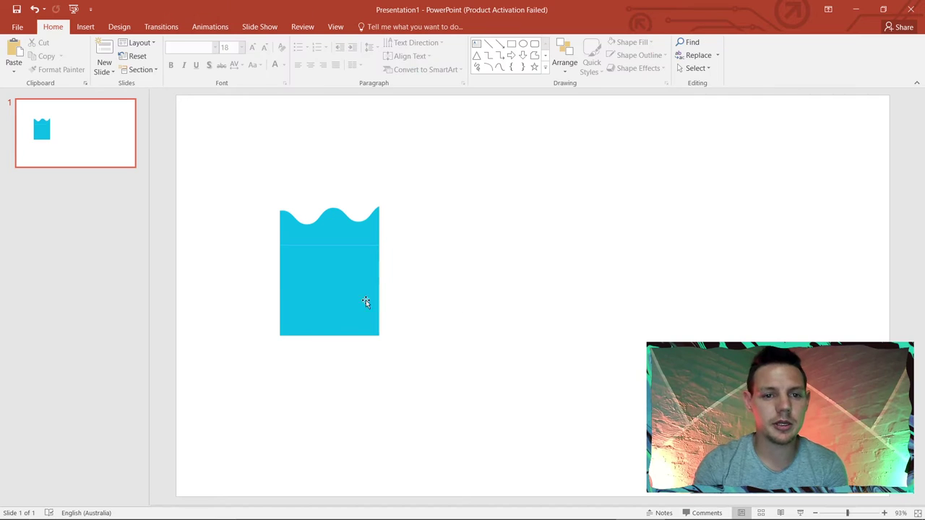
{"action": "left_click", "coordinate": [305, 280]}
Bring the wave picture to the front and raise the rectangle about 10 px.
{"action": "left_click", "coordinate": [344, 229]}
{"action": "right_click", "coordinate": [346, 231]}
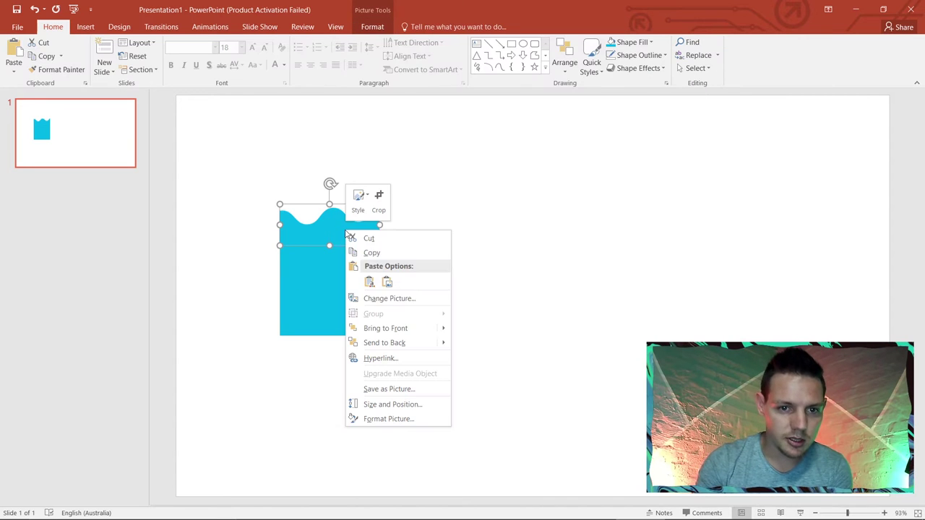
{"action": "left_click", "coordinate": [386, 329]}
{"action": "left_click", "coordinate": [469, 323]}
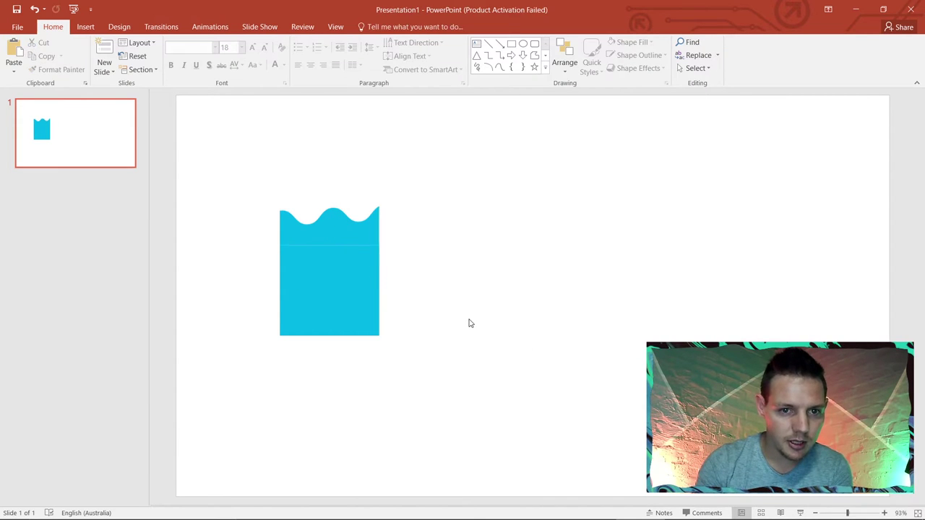
{"action": "left_click", "coordinate": [377, 289]}
{"action": "left_click_drag", "start_coordinate": [375, 286], "coordinate": [376, 278]}
{"action": "left_click", "coordinate": [464, 300]}
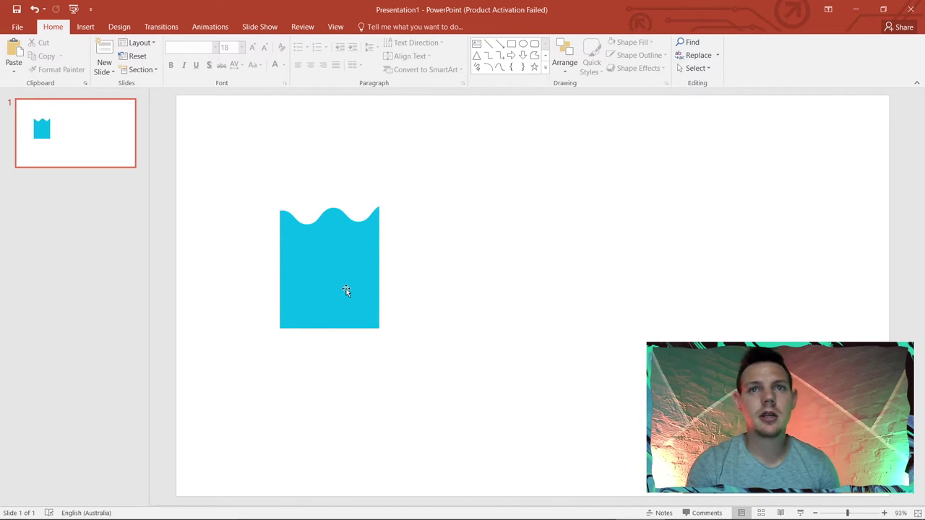
{"action": "mouse_move", "coordinate": [368, 517]}
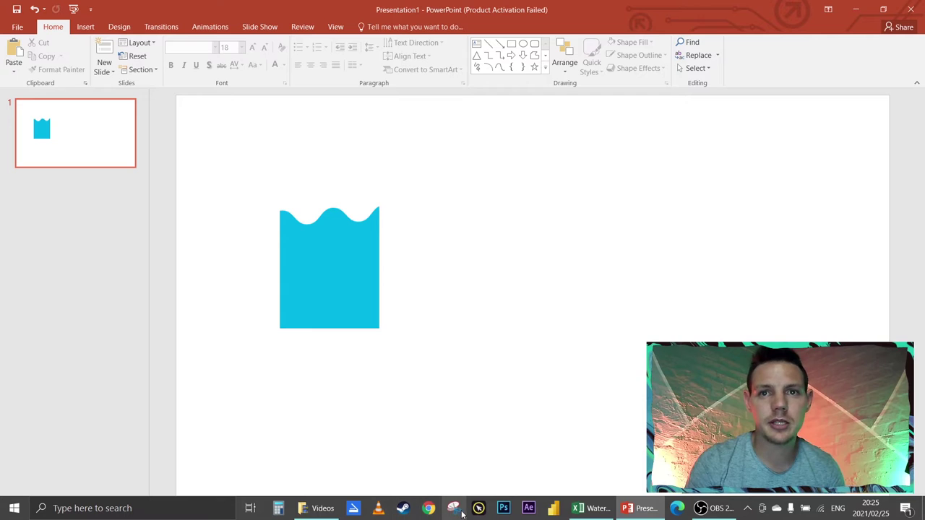
{"action": "left_click", "coordinate": [477, 511]}
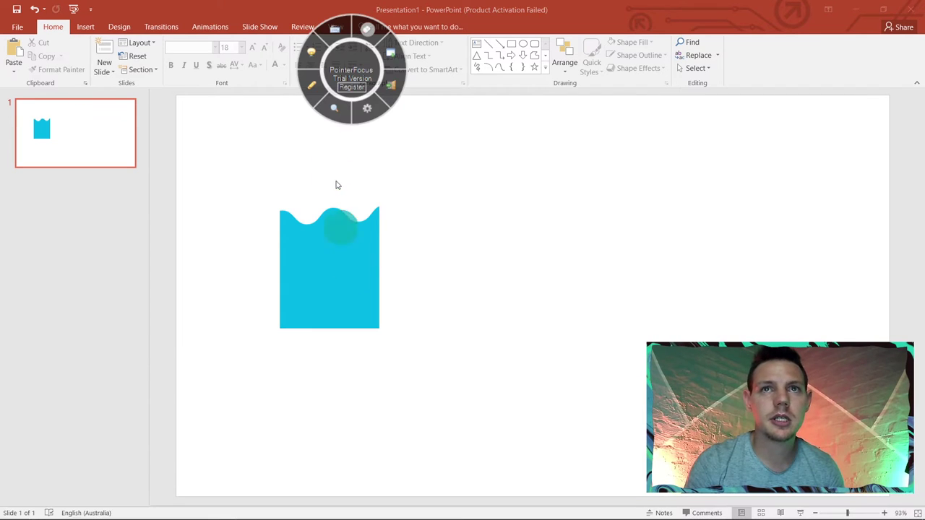
{"action": "left_click", "coordinate": [392, 52]}
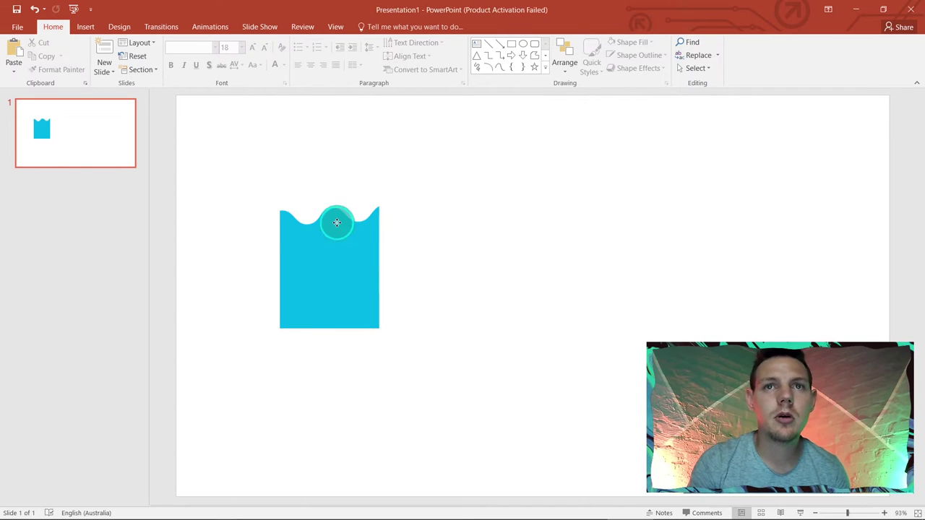
Group the wave and rectangle into one object, nudge it right, and return to Excel.
{"action": "left_click", "coordinate": [337, 224]}
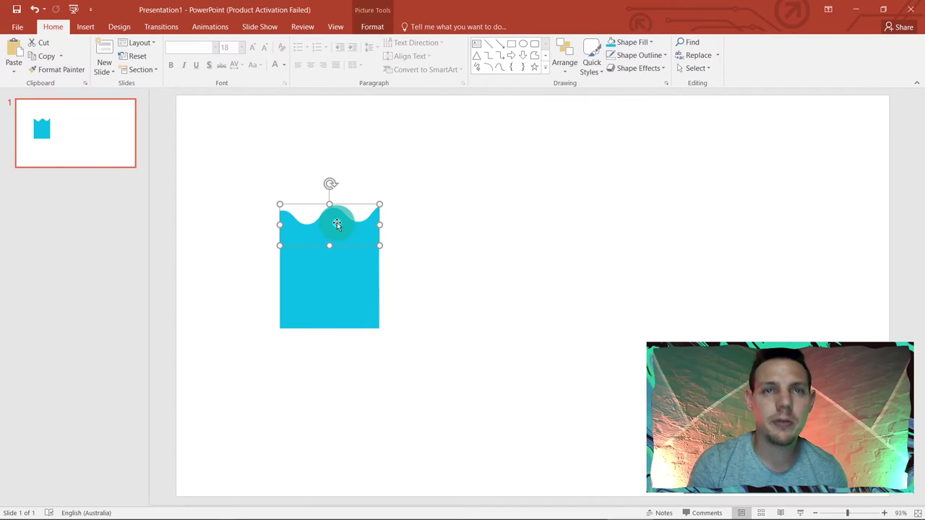
{"action": "left_click", "coordinate": [348, 294], "text": "shift"}
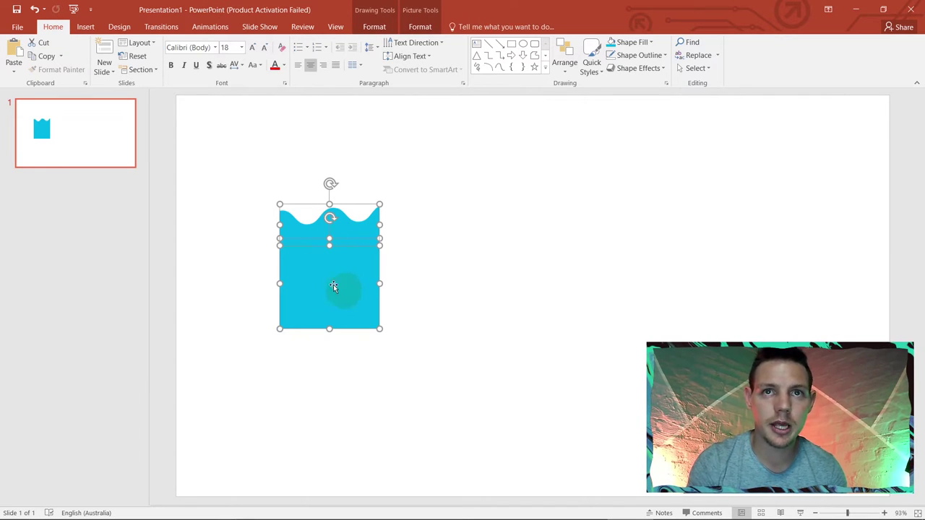
{"action": "right_click", "coordinate": [304, 274]}
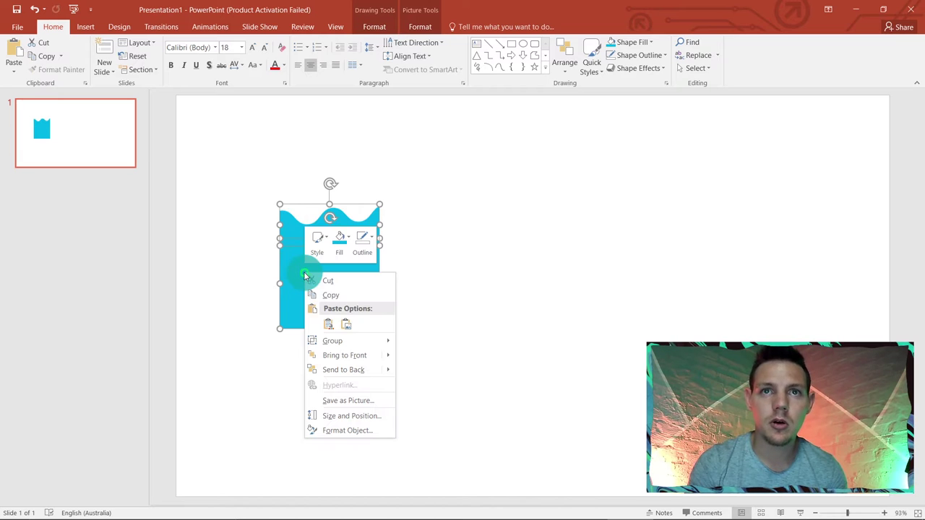
{"action": "mouse_move", "coordinate": [374, 345]}
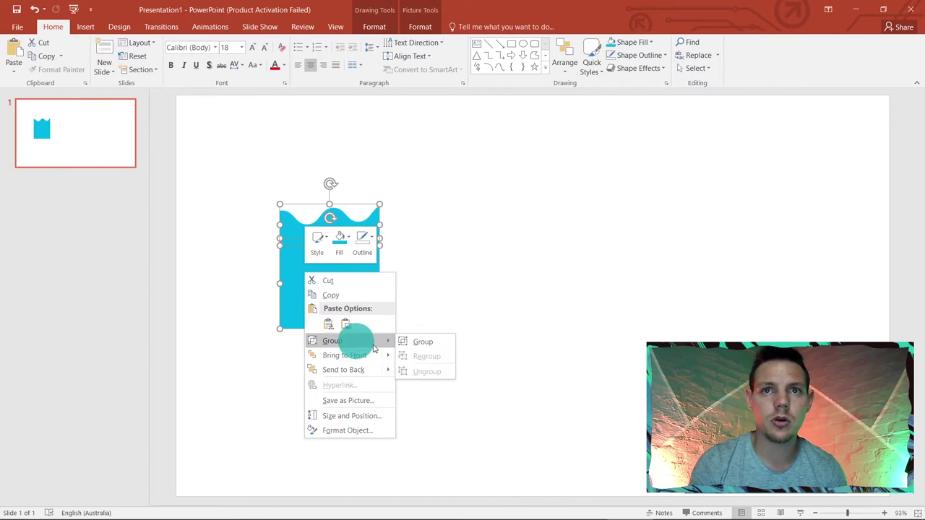
{"action": "left_click", "coordinate": [423, 352]}
{"action": "left_click", "coordinate": [435, 258]}
{"action": "left_click", "coordinate": [381, 248]}
{"action": "mouse_move", "coordinate": [364, 250]}
{"action": "left_mouse_down"}
{"action": "mouse_move", "coordinate": [419, 250]}
{"action": "mouse_move", "coordinate": [373, 242]}
{"action": "mouse_move", "coordinate": [381, 251]}
{"action": "left_mouse_up"}
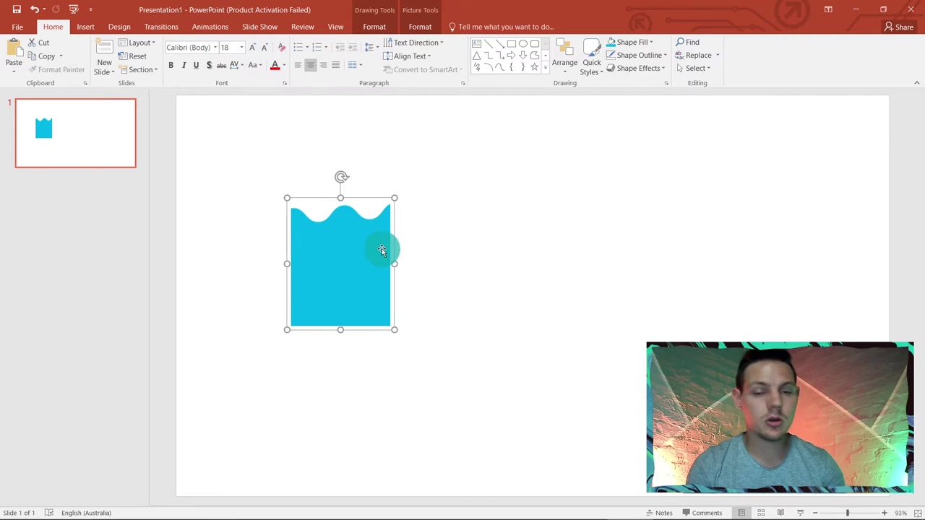
{"action": "left_click", "coordinate": [451, 272]}
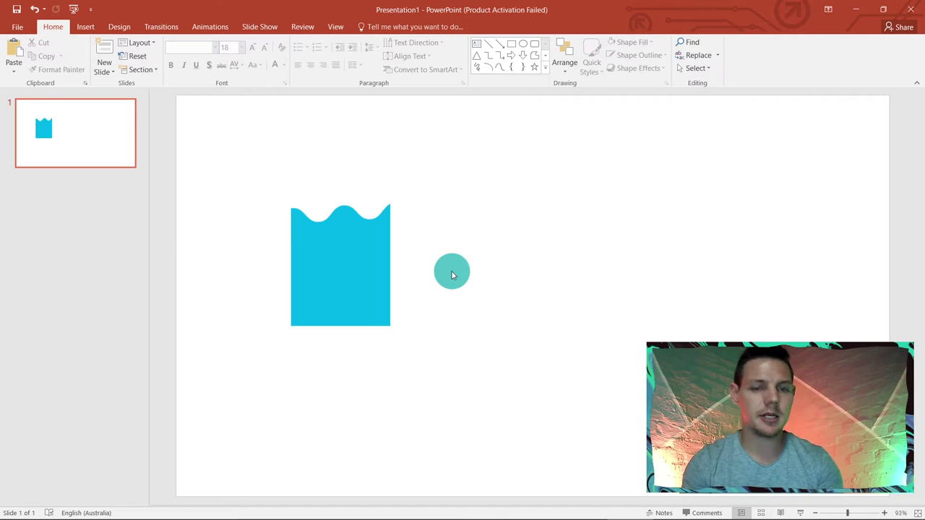
{"action": "key", "text": "alt+Tab"}
{"action": "key", "text": "alt+Tab"}
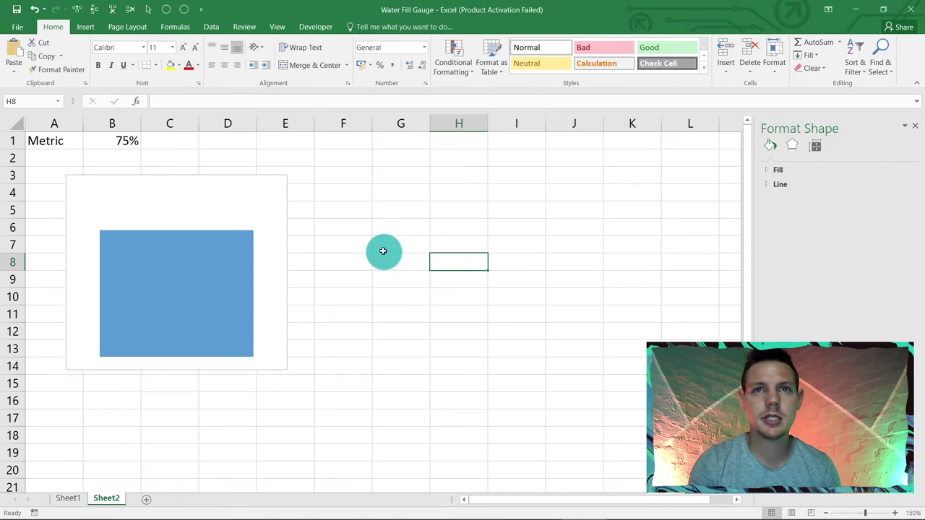
Paste the copied water shape onto the sheet beside the chart.
{"action": "left_click", "coordinate": [403, 219]}
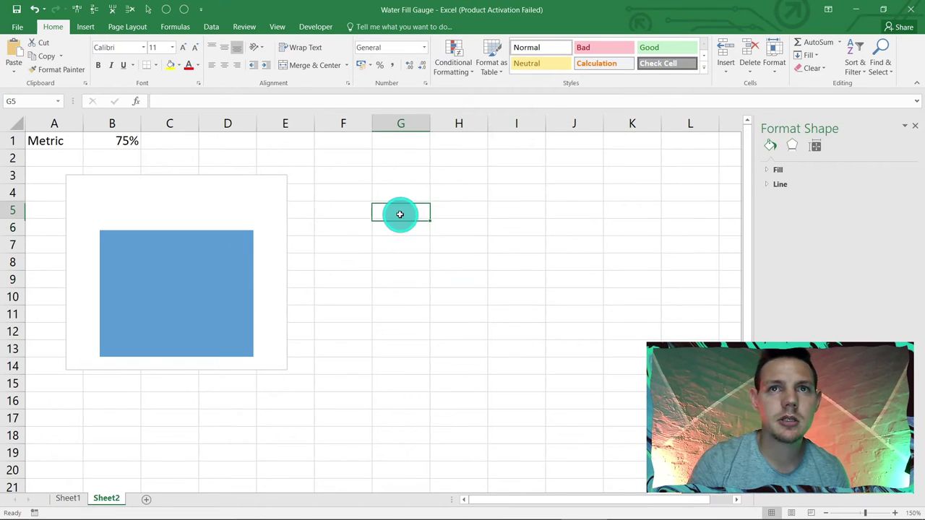
{"action": "left_click", "coordinate": [397, 193]}
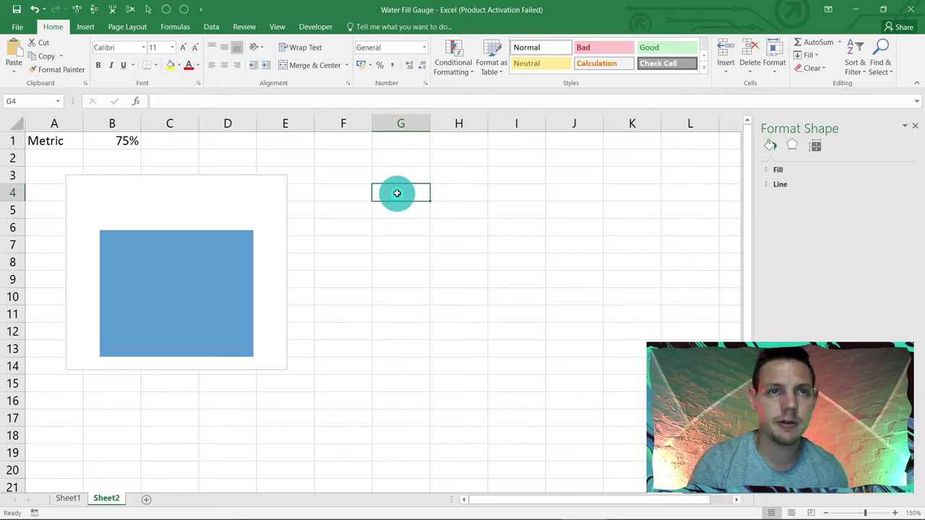
{"action": "key", "text": "ctrl+v"}
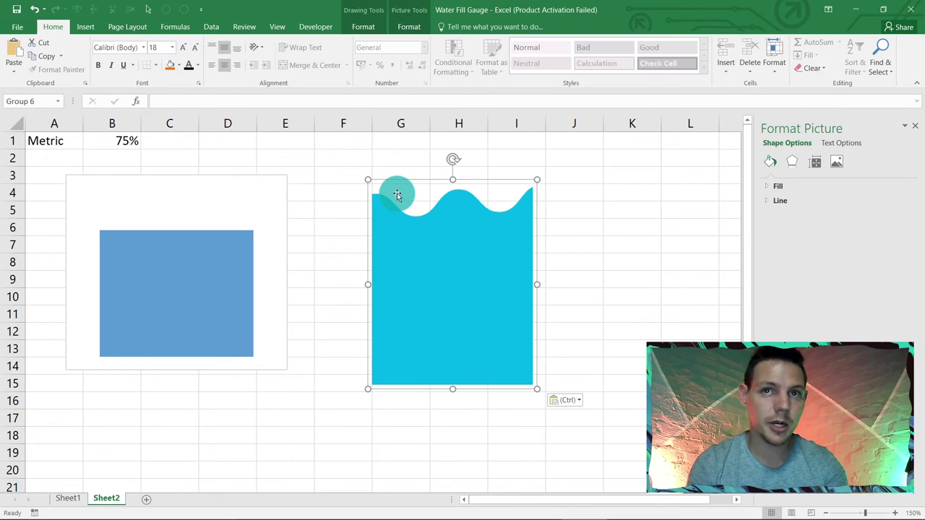
{"action": "left_click_drag", "start_coordinate": [427, 295], "coordinate": [436, 324]}
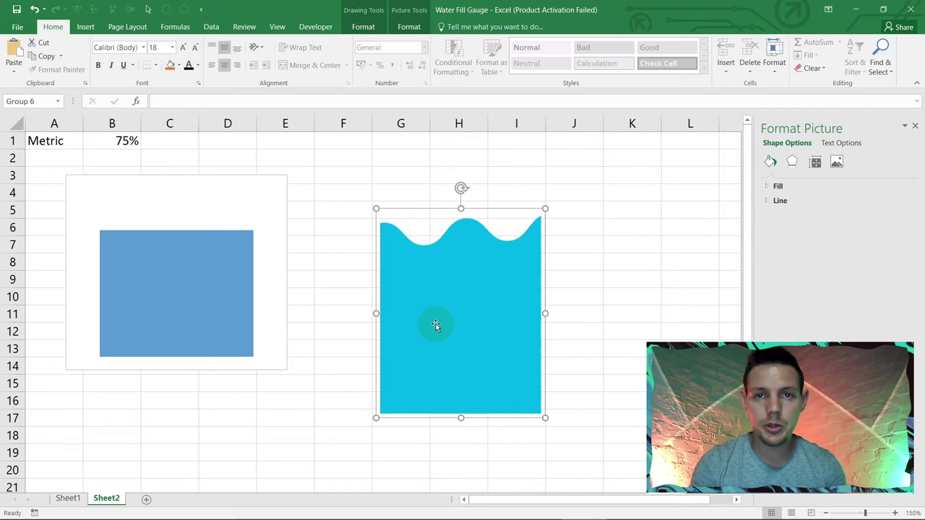
Fill the chart's column with the water picture and delete the leftover pasted copy.
{"action": "left_click", "coordinate": [201, 272]}
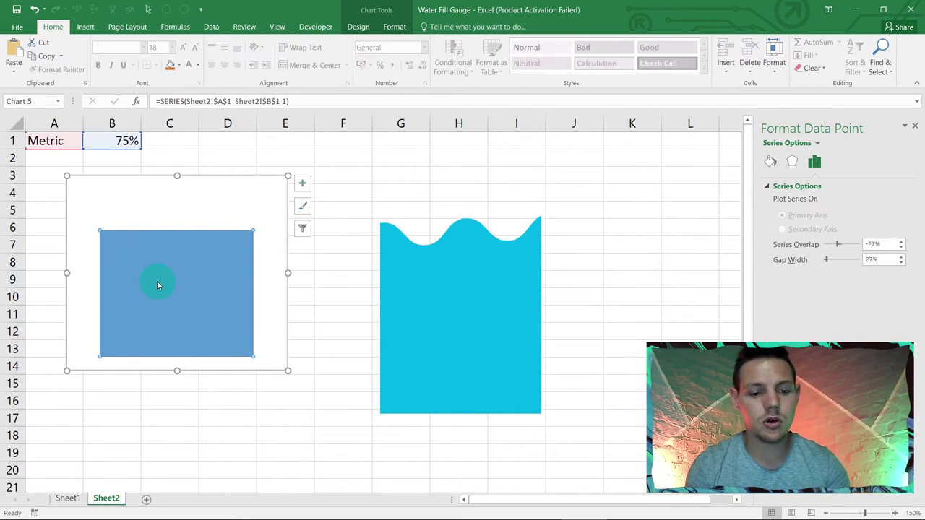
{"action": "key", "text": "ctrl+v"}
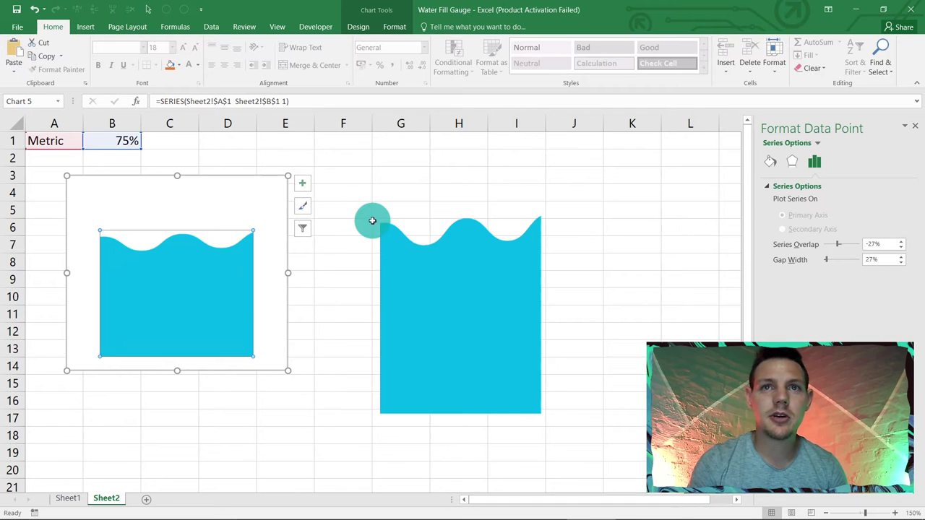
{"action": "left_click", "coordinate": [411, 272]}
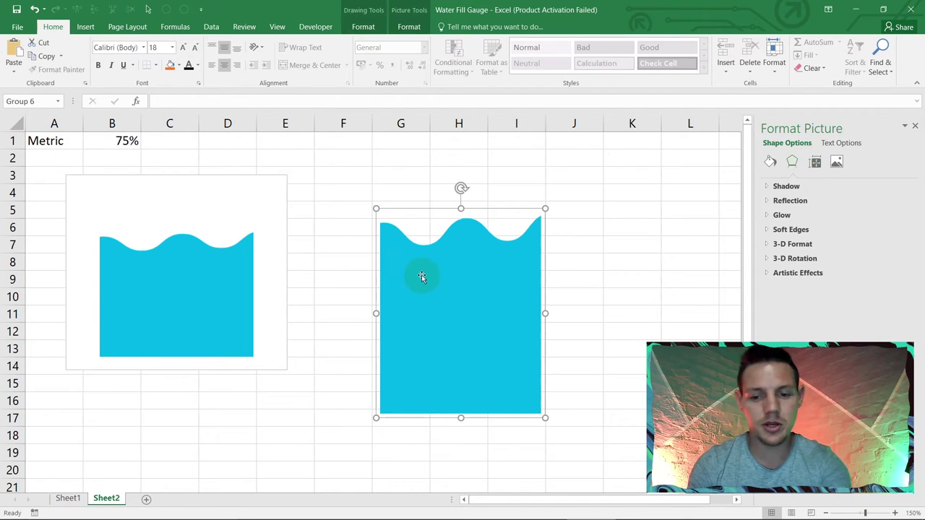
{"action": "key", "text": "Delete"}
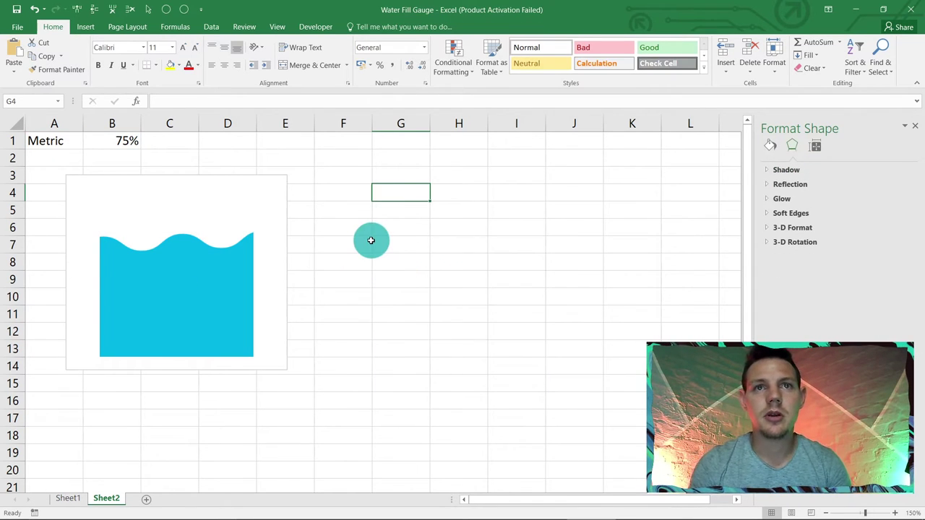
{"action": "left_click", "coordinate": [125, 142]}
{"action": "type", "text": "50"}
{"action": "key", "text": "Return"}
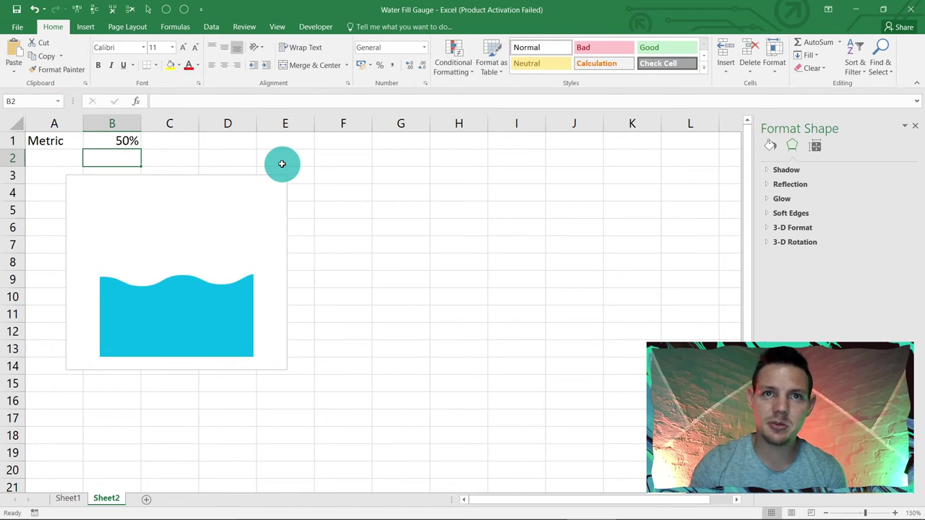
{"action": "left_click", "coordinate": [107, 139]}
{"action": "type", "text": "90"}
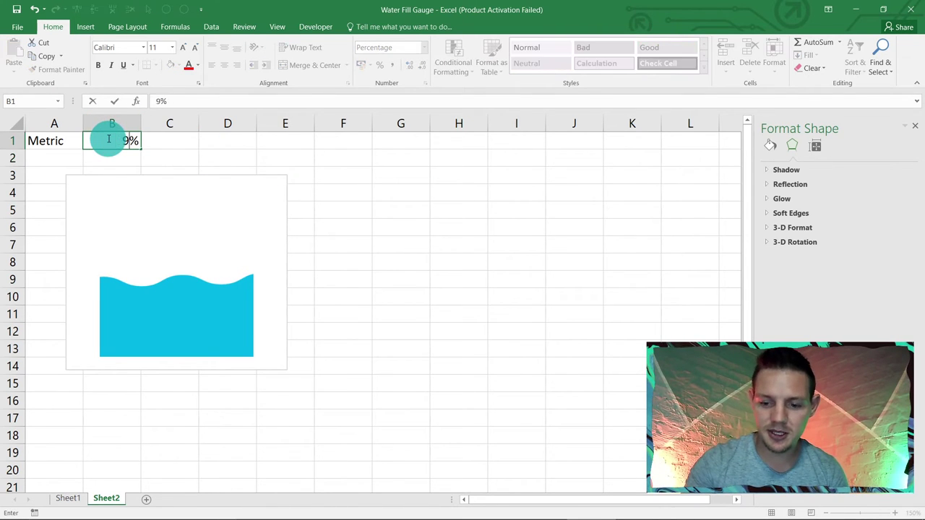
{"action": "key", "text": "Return"}
{"action": "left_click", "coordinate": [108, 139]}
{"action": "type", "text": "50"}
{"action": "key", "text": "Return"}
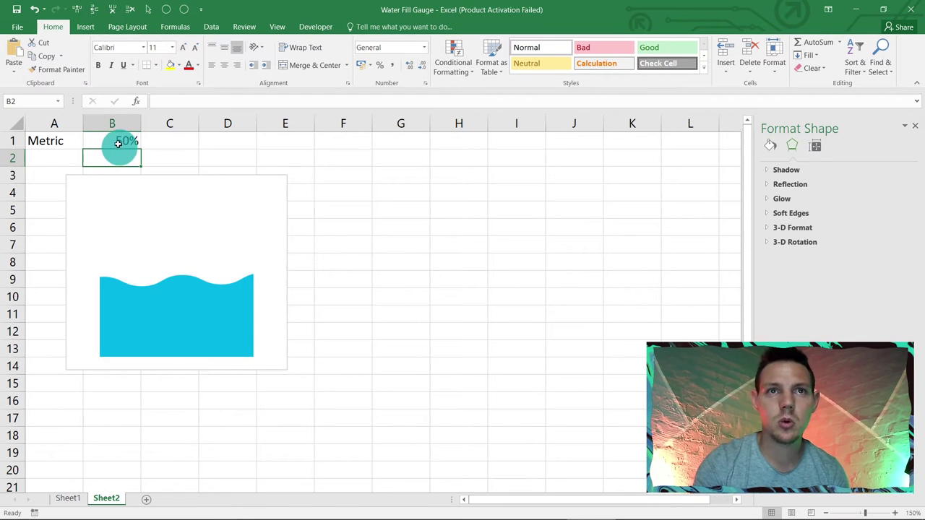
{"action": "left_click", "coordinate": [117, 141]}
{"action": "type", "text": "75"}
{"action": "key", "text": "Return"}
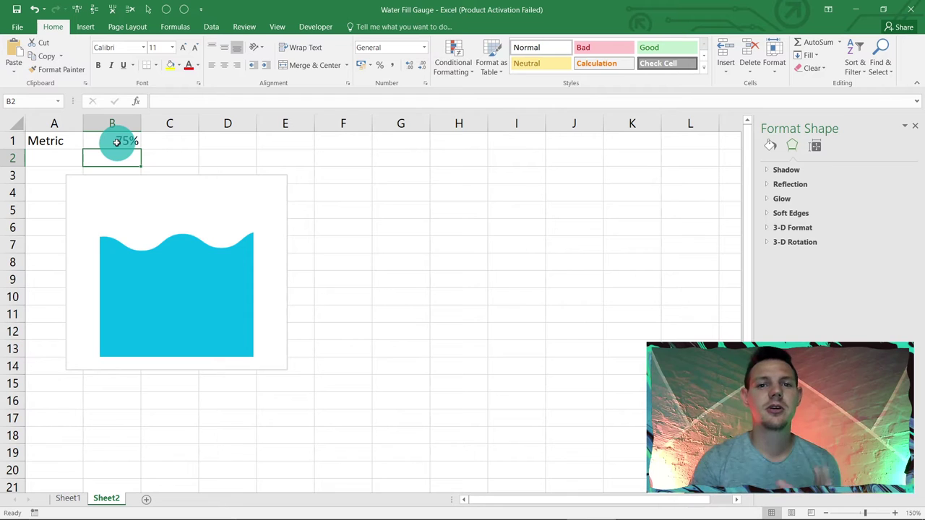
{"action": "left_click", "coordinate": [396, 235]}
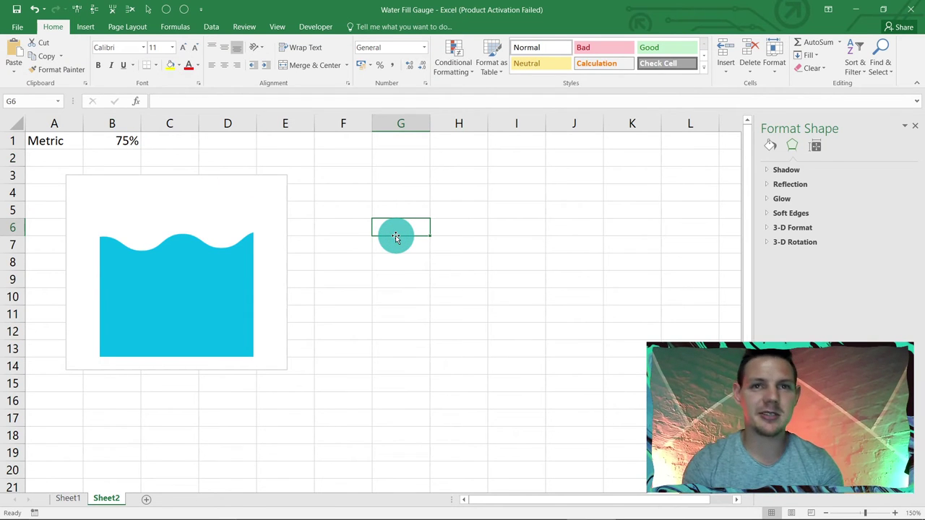
{"action": "key", "text": "alt+Tab"}
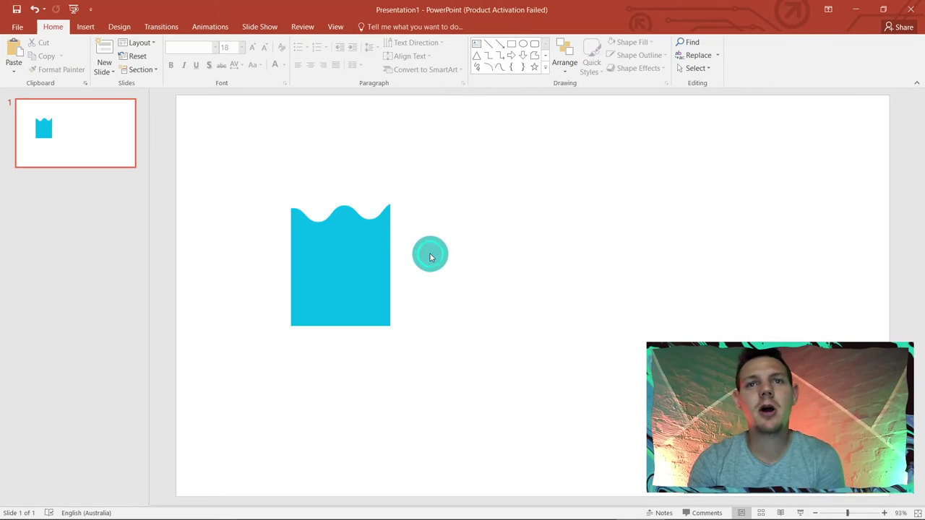
Draw a rectangle on the slide and enlarge it to about 9 by 10 cm.
{"action": "left_click", "coordinate": [86, 28]}
{"action": "left_click", "coordinate": [194, 55]}
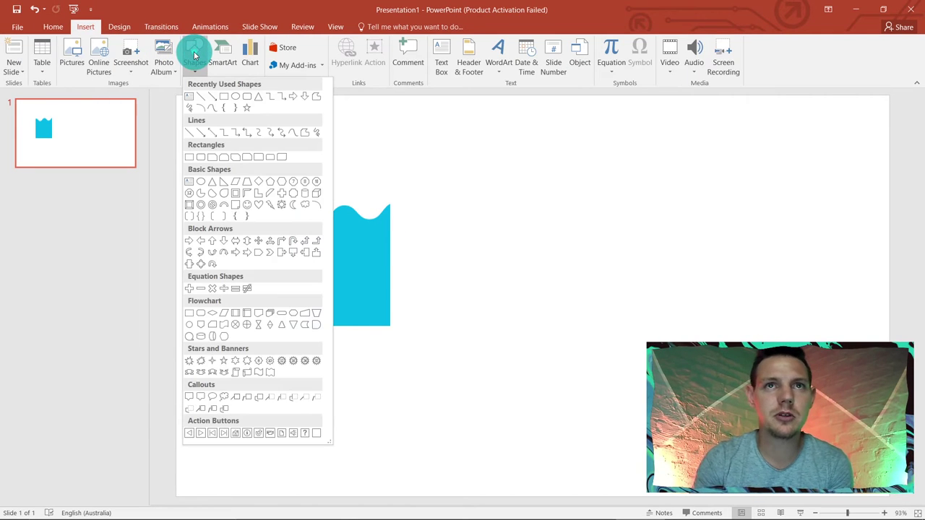
{"action": "left_click", "coordinate": [223, 102]}
{"action": "left_click", "coordinate": [430, 161]}
{"action": "left_click_drag", "start_coordinate": [484, 214], "coordinate": [636, 347]}
Fill the rectangle with white and move it beside the wave shape.
{"action": "left_click", "coordinate": [430, 42]}
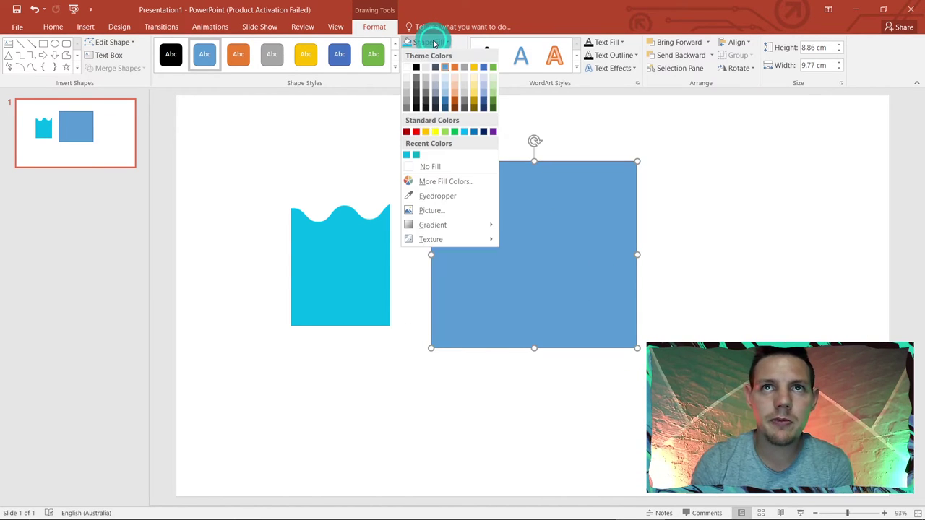
{"action": "left_click", "coordinate": [408, 73]}
{"action": "left_click_drag", "start_coordinate": [481, 207], "coordinate": [458, 196]}
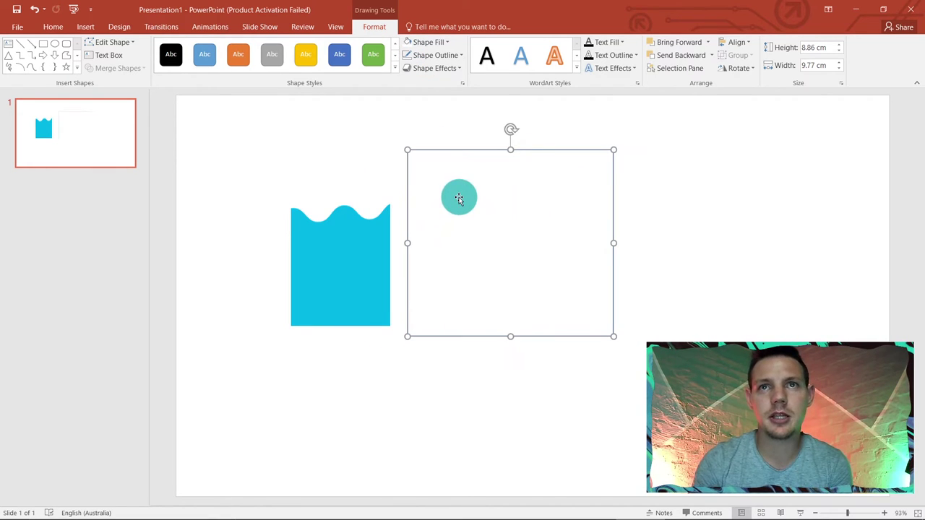
{"action": "left_click", "coordinate": [311, 136]}
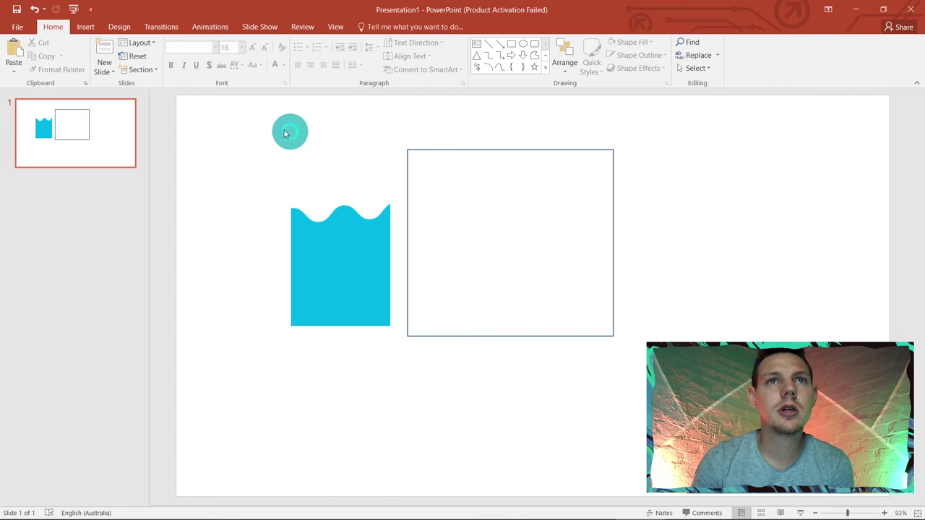
Draw an oval about 5.5 cm across and centre it inside the white square.
{"action": "left_click", "coordinate": [90, 29]}
{"action": "left_click", "coordinate": [191, 52]}
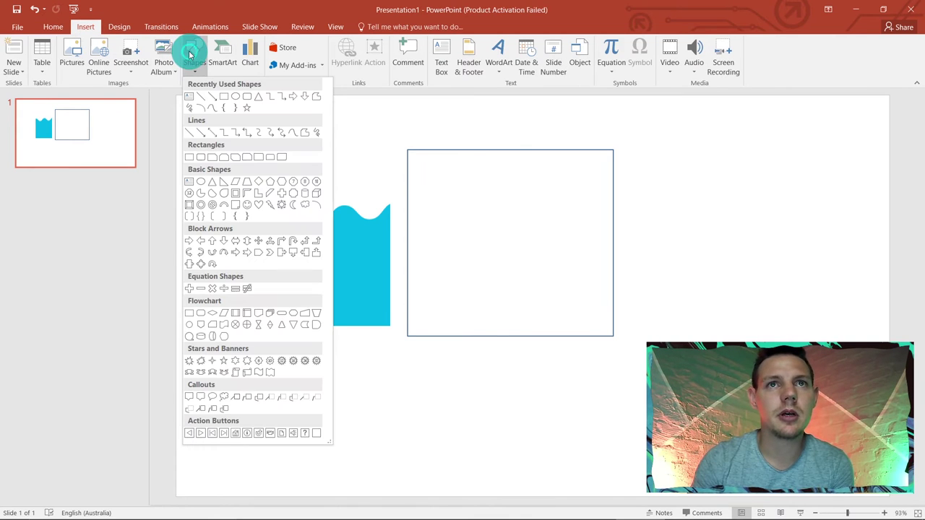
{"action": "left_click", "coordinate": [237, 98]}
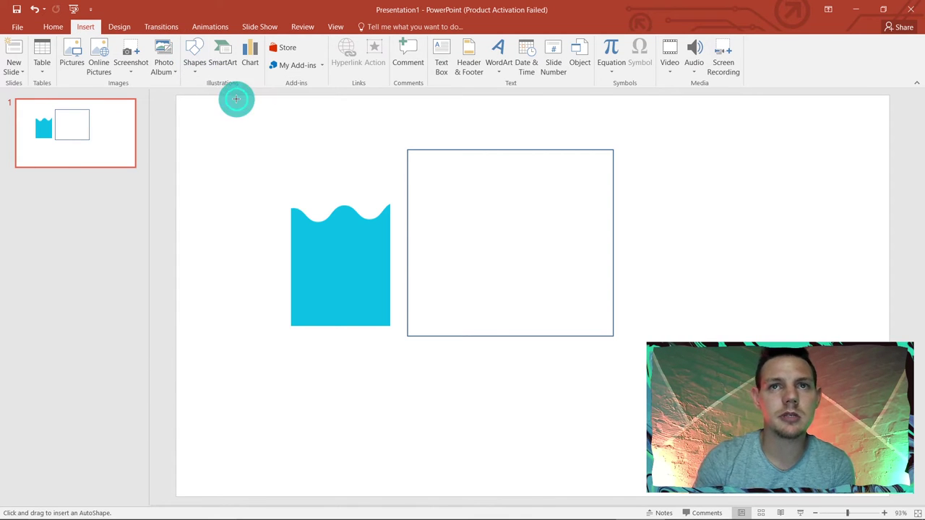
{"action": "left_click", "coordinate": [456, 209]}
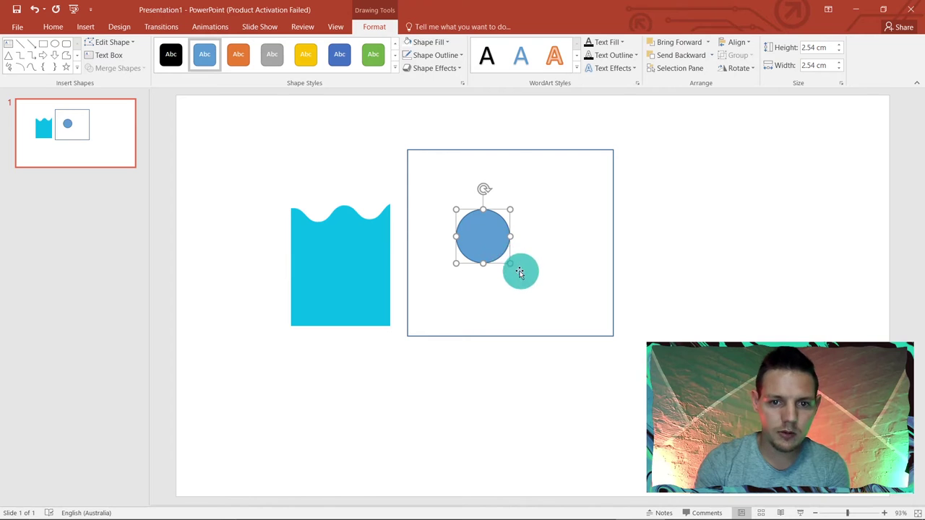
{"action": "left_click_drag", "start_coordinate": [508, 261], "coordinate": [574, 328]}
{"action": "left_click_drag", "start_coordinate": [515, 269], "coordinate": [510, 247]}
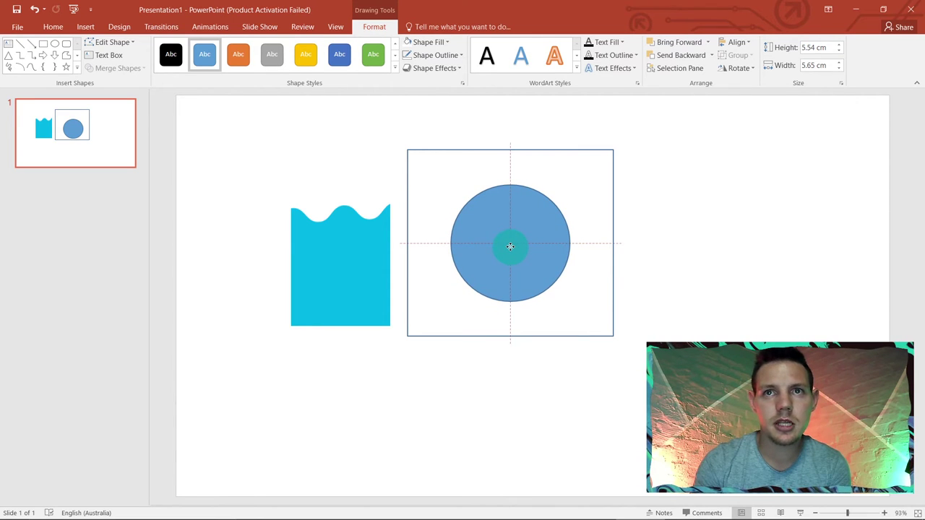
{"action": "left_click_drag", "start_coordinate": [510, 247], "coordinate": [510, 247]}
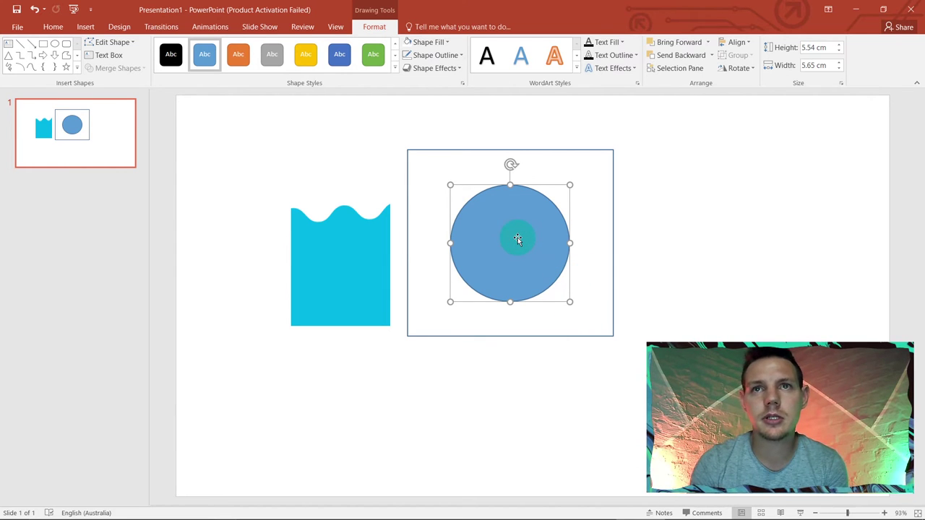
Give the circle No Fill, then select it with the square for Merge Shapes.
{"action": "left_click", "coordinate": [430, 43]}
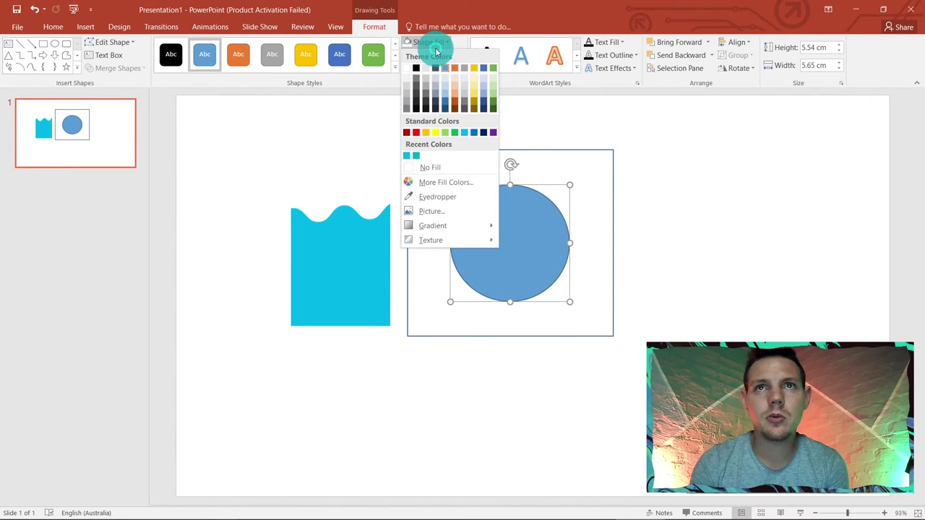
{"action": "left_click", "coordinate": [429, 168]}
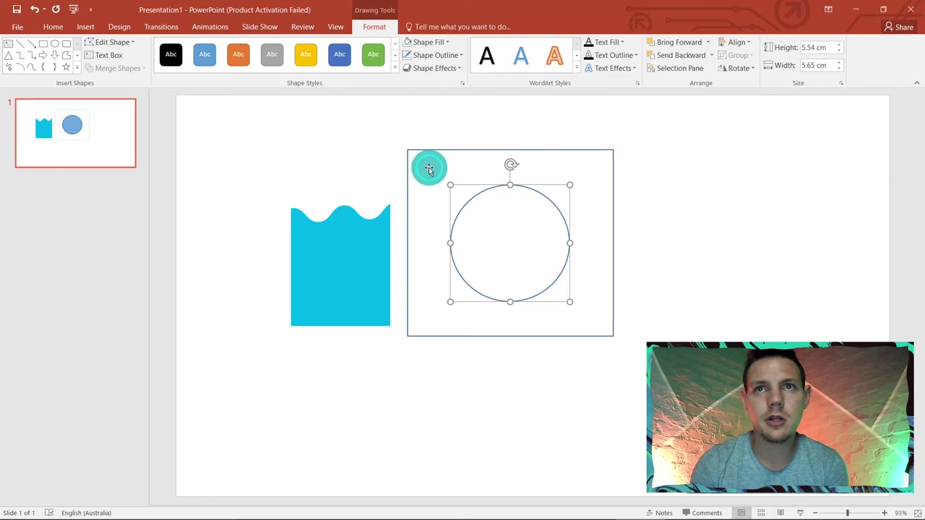
{"action": "left_click", "coordinate": [601, 166], "text": "shift"}
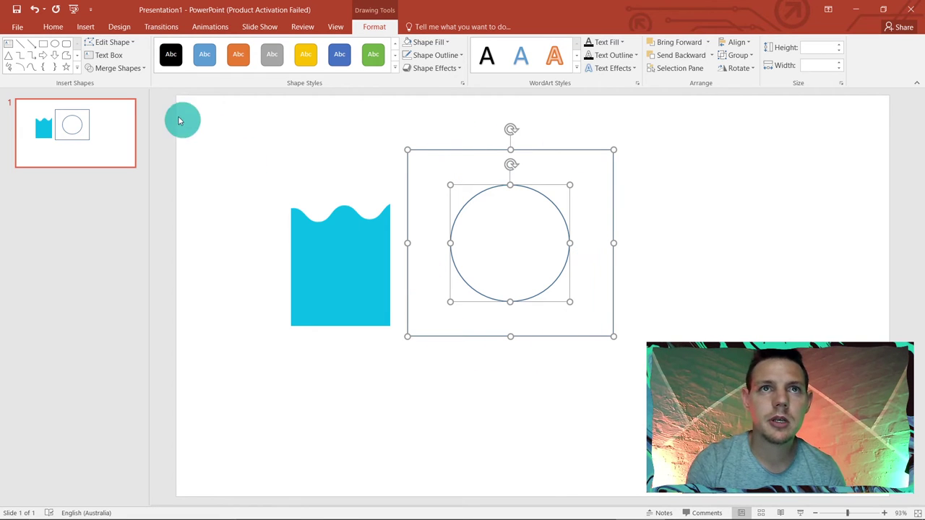
{"action": "left_click", "coordinate": [116, 71]}
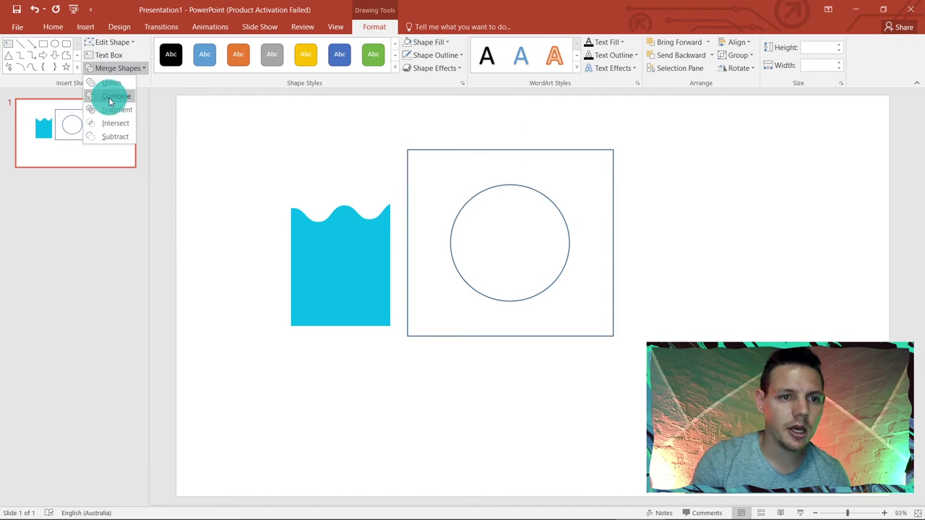